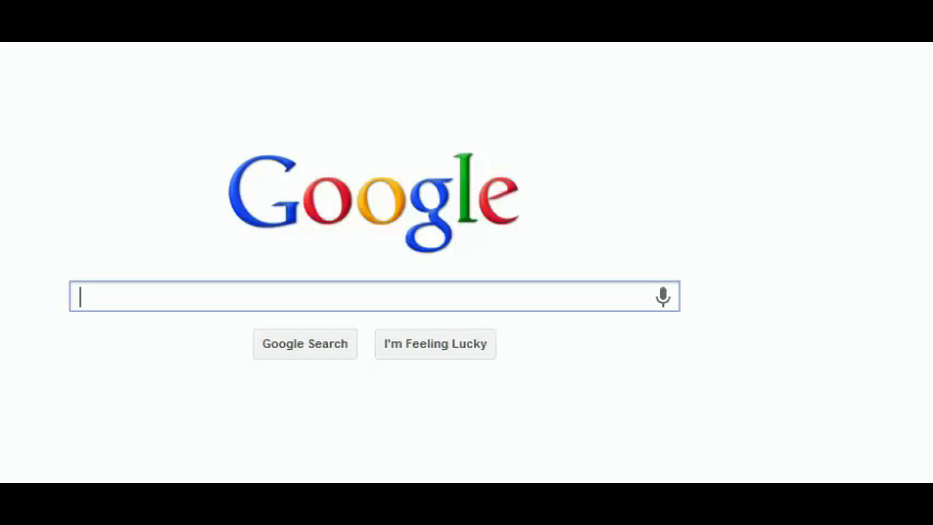
Search Google for "how to set up google account" and open the Google Accounts sign-up result.
{"action": "type", "text": "how to se"}
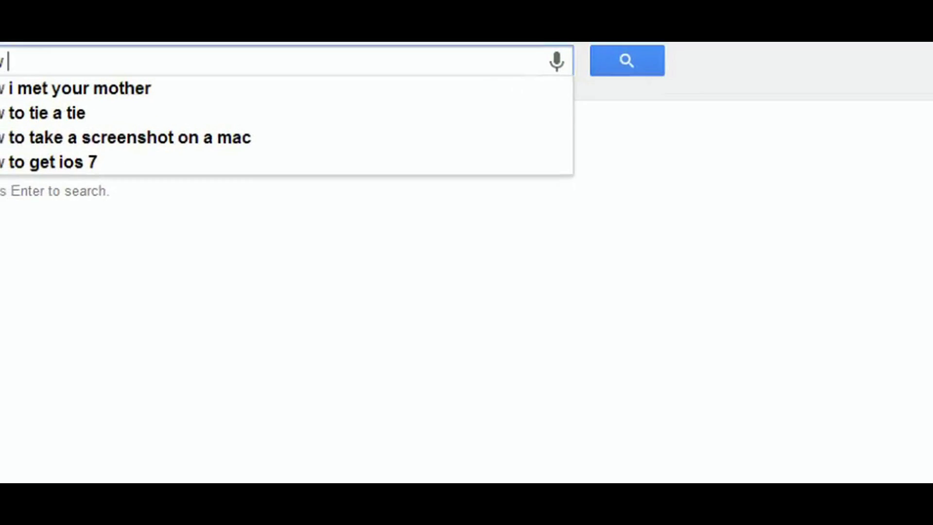
{"action": "type", "text": "t up "}
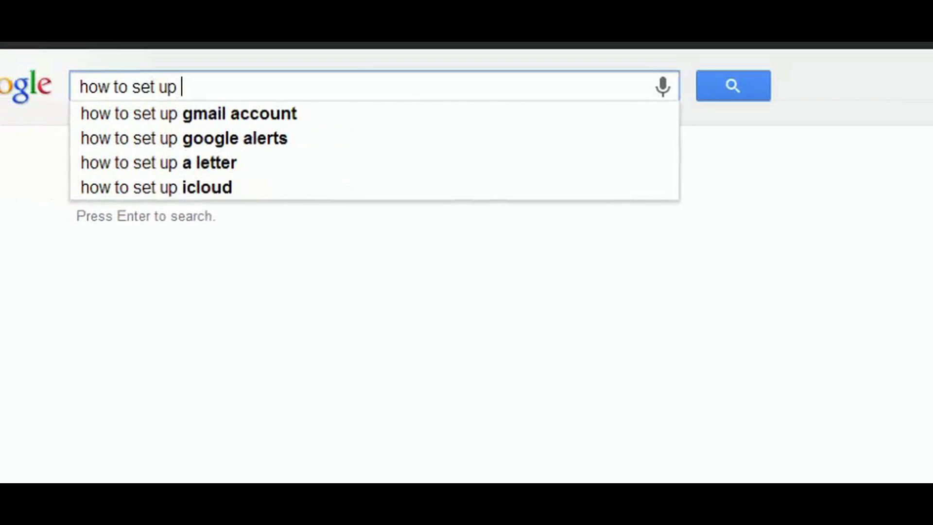
{"action": "type", "text": "goog"}
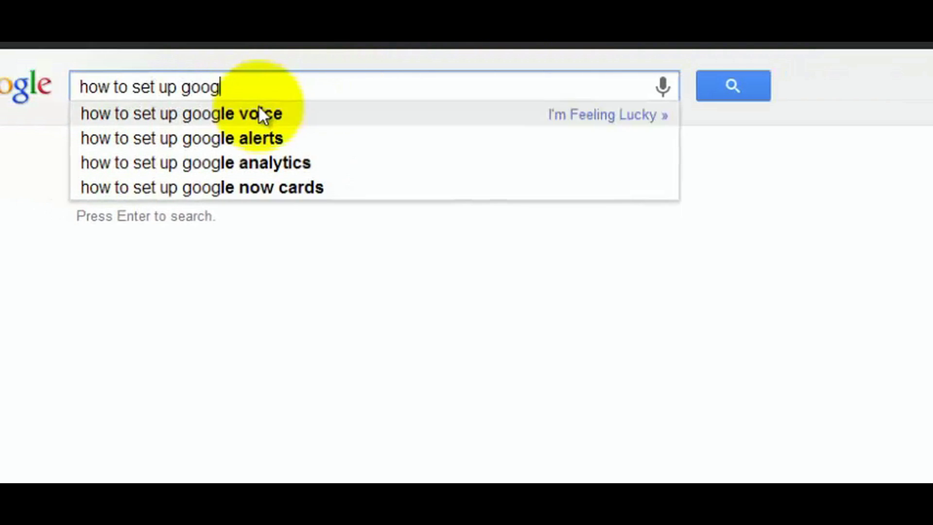
{"action": "type", "text": "le accou"}
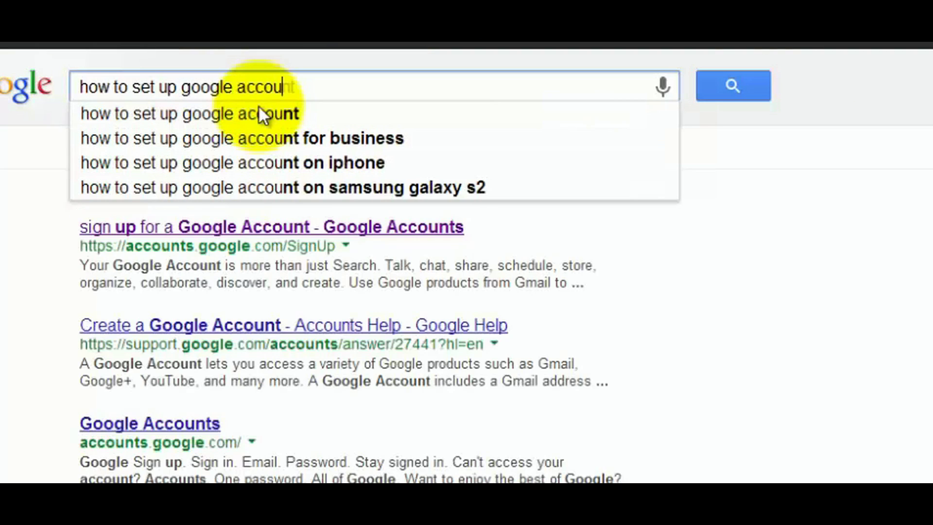
{"action": "type", "text": "nt"}
{"action": "key", "text": "Return"}
{"action": "left_click", "coordinate": [200, 225]}
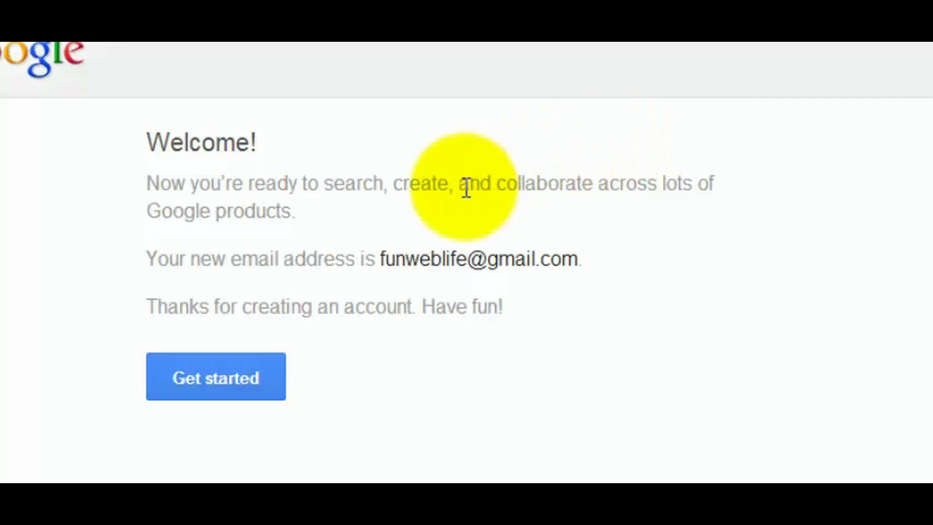
Copy the new email address from the account welcome message and get started with the account.
{"action": "left_click", "coordinate": [379, 253]}
{"action": "left_click_drag", "start_coordinate": [378, 254], "coordinate": [556, 260]}
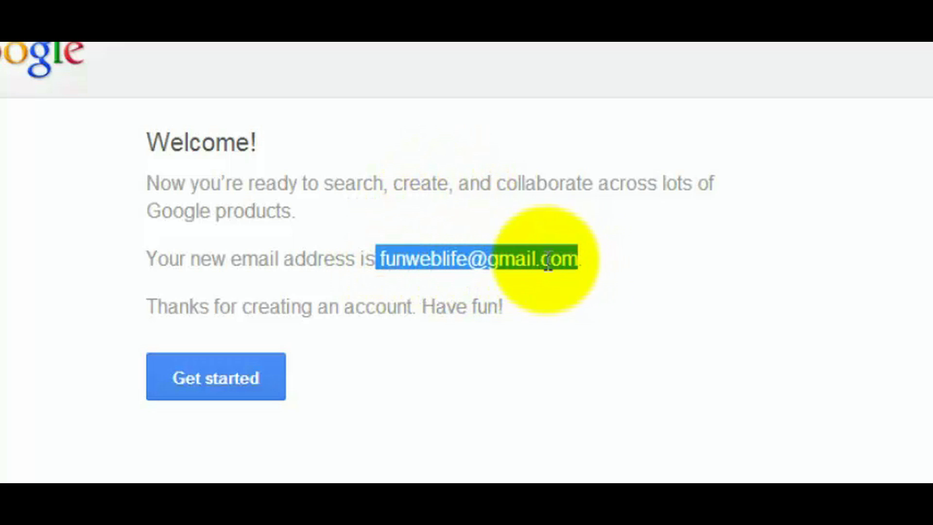
{"action": "right_click", "coordinate": [532, 261]}
{"action": "left_click", "coordinate": [578, 277]}
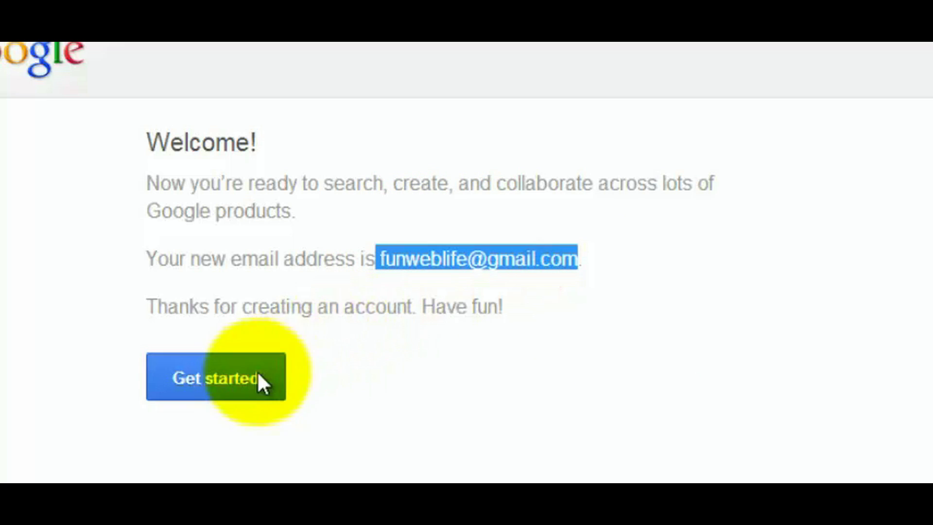
{"action": "left_click", "coordinate": [243, 377]}
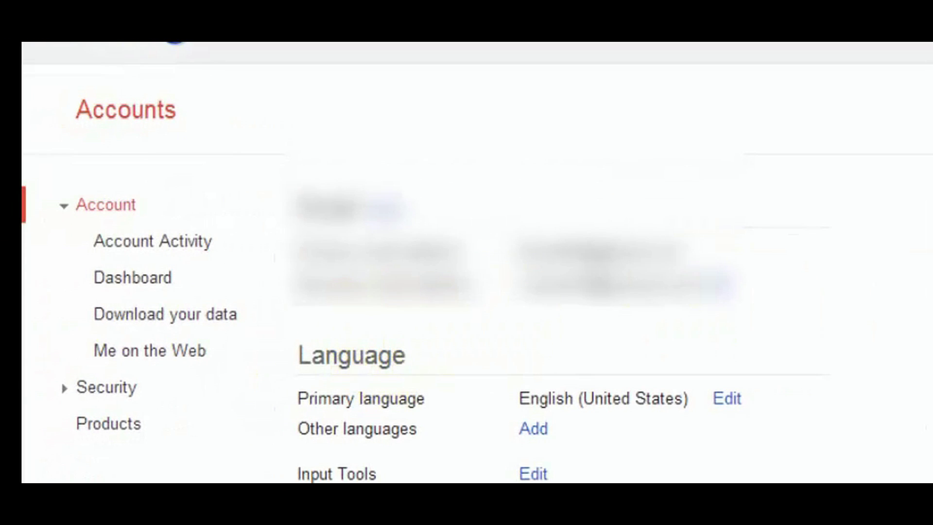
Look over the account's language and storage settings, and view the Download your data and Me on the Web pages.
{"action": "scroll", "coordinate": [611, 318], "scroll_direction": "down", "scroll_amount": 6}
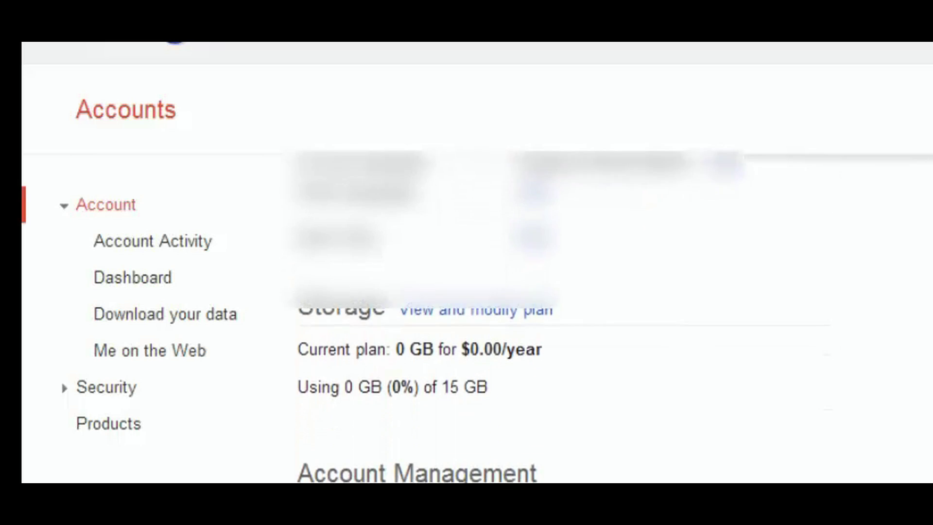
{"action": "scroll", "coordinate": [563, 319], "scroll_direction": "up", "scroll_amount": 5}
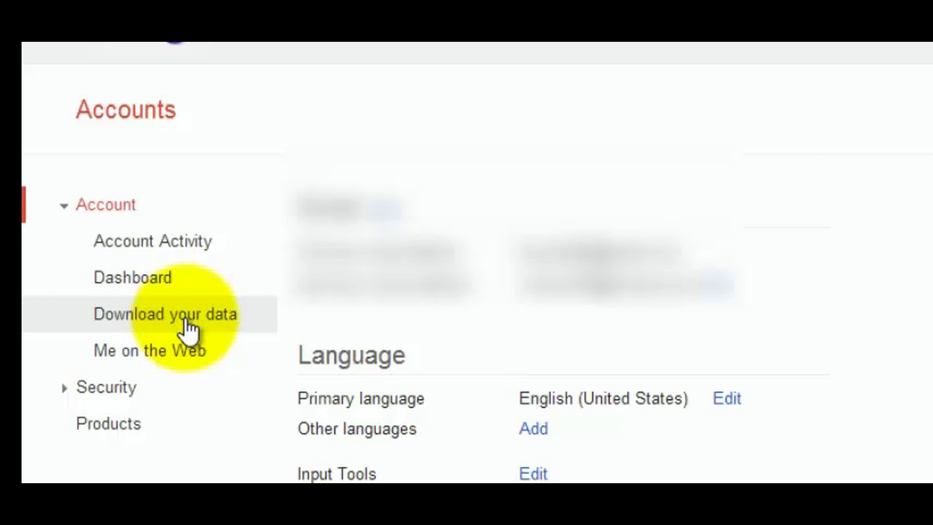
{"action": "left_click", "coordinate": [186, 319]}
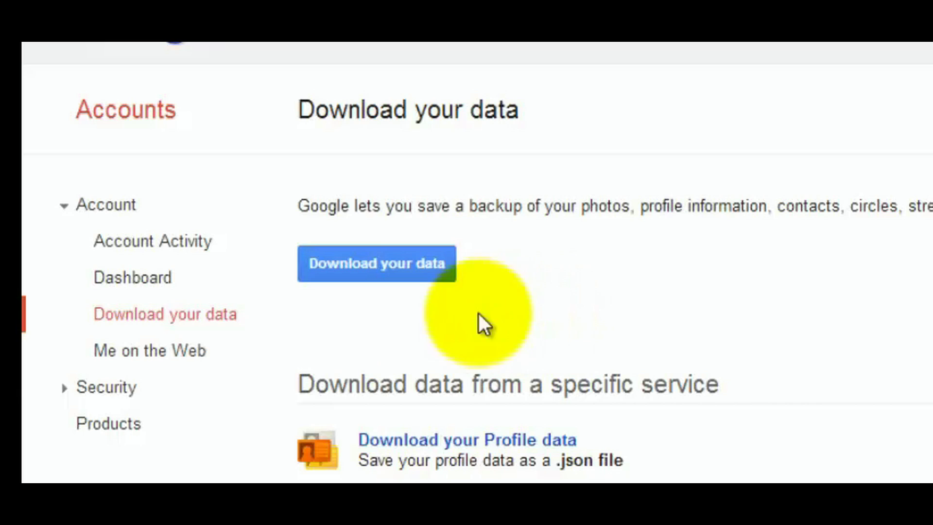
{"action": "left_click", "coordinate": [204, 350]}
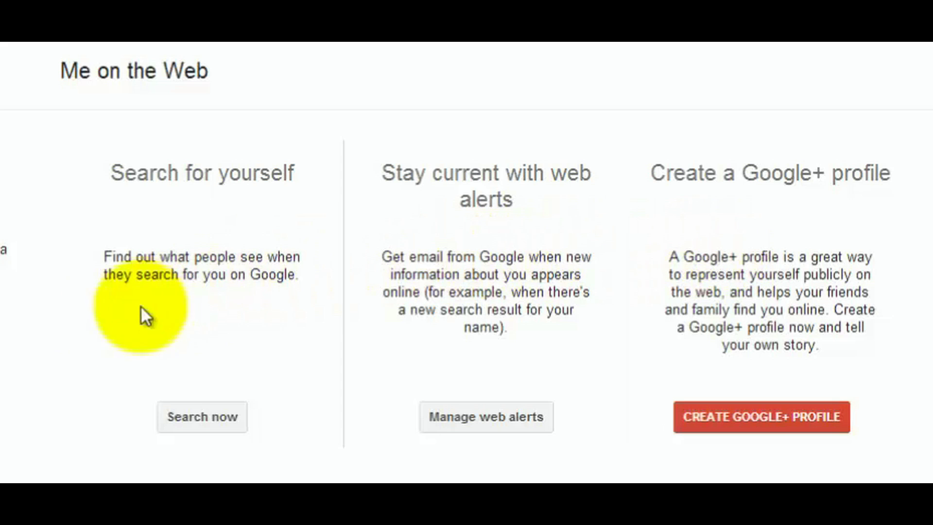
Open the account's Security settings and review the recovery, notifications, 2-step verification and connected applications sections.
{"action": "left_click", "coordinate": [115, 338]}
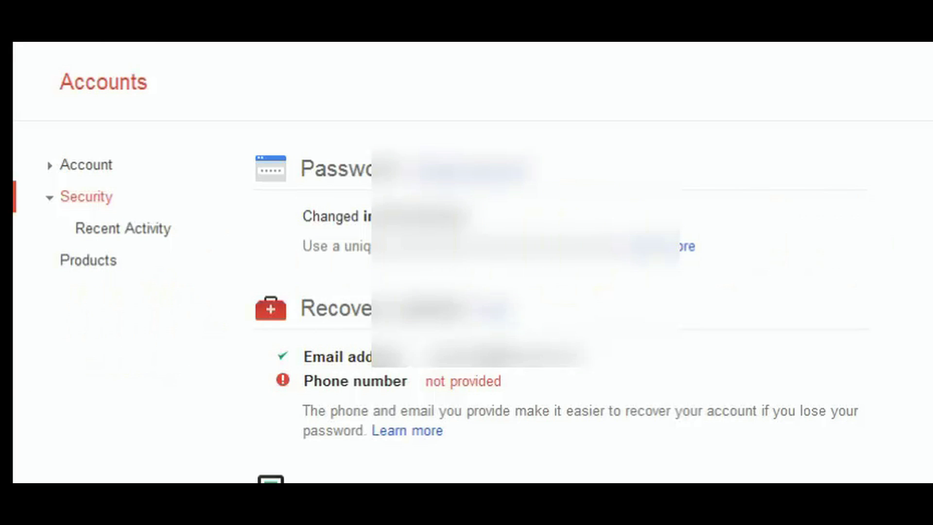
{"action": "scroll", "coordinate": [564, 301], "scroll_direction": "down", "scroll_amount": 5}
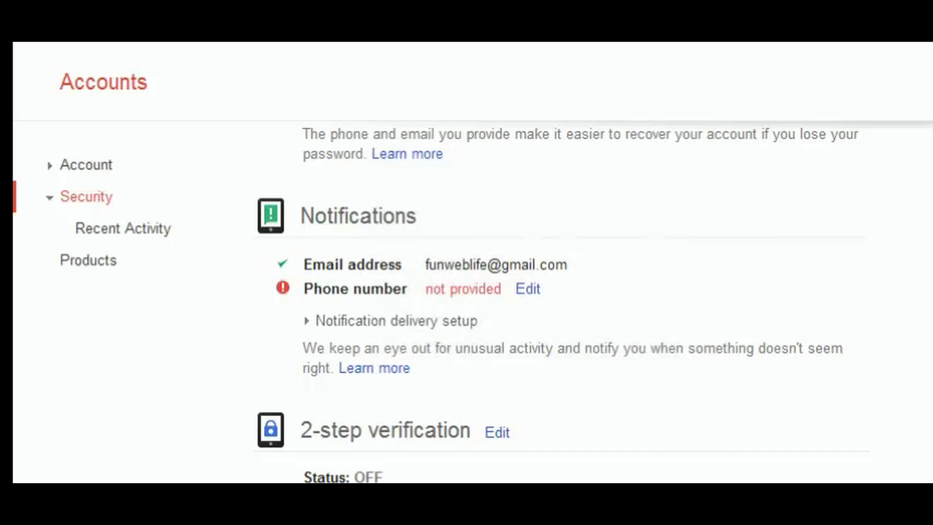
{"action": "scroll", "coordinate": [562, 305], "scroll_direction": "down", "scroll_amount": 2}
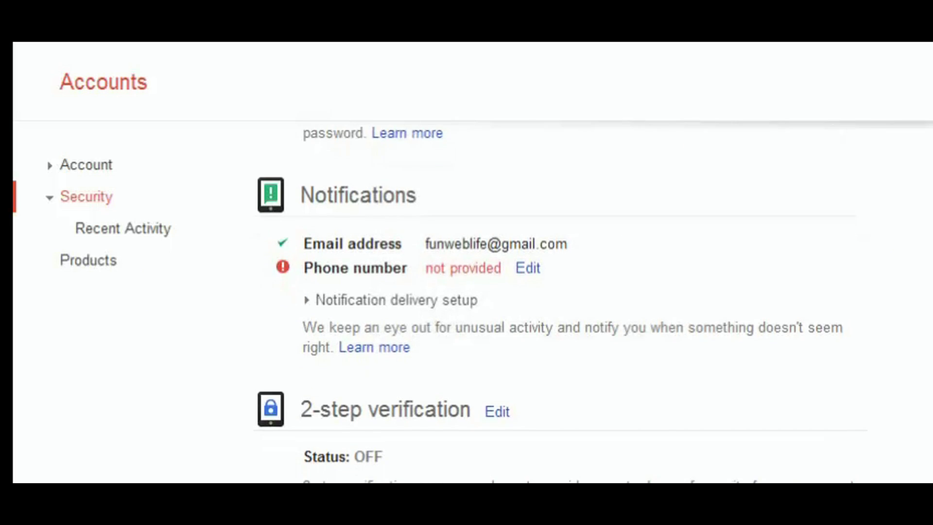
{"action": "scroll", "coordinate": [562, 301], "scroll_direction": "down", "scroll_amount": 1}
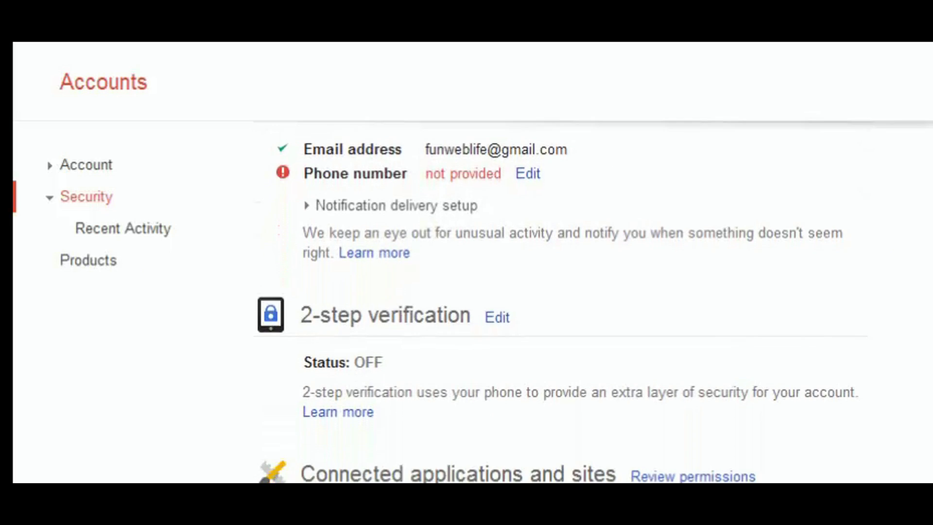
{"action": "scroll", "coordinate": [561, 301], "scroll_direction": "down", "scroll_amount": 3}
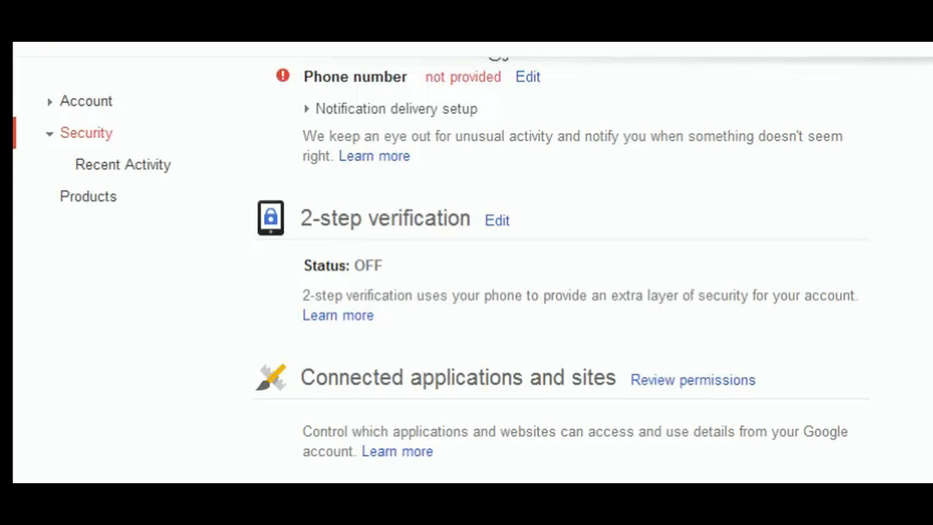
{"action": "scroll", "coordinate": [561, 262], "scroll_direction": "up", "scroll_amount": 4}
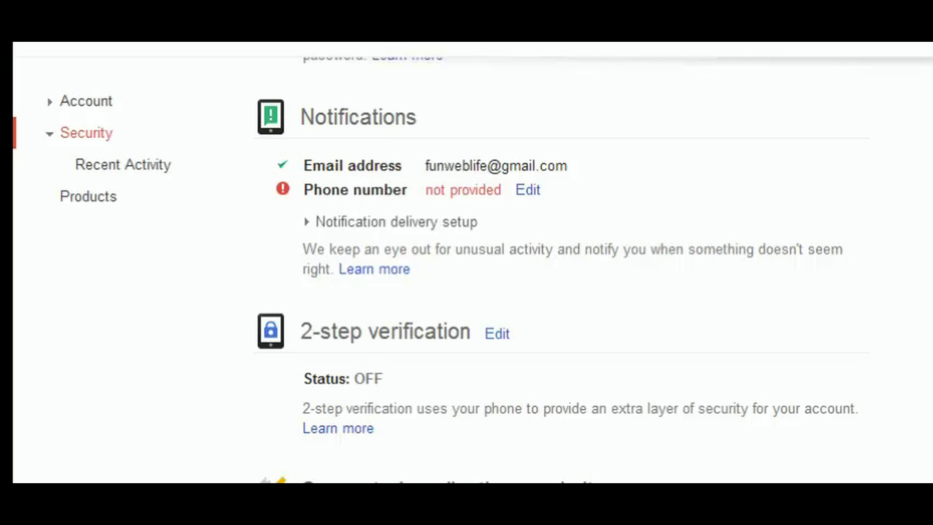
{"action": "scroll", "coordinate": [562, 262], "scroll_direction": "down", "scroll_amount": 2}
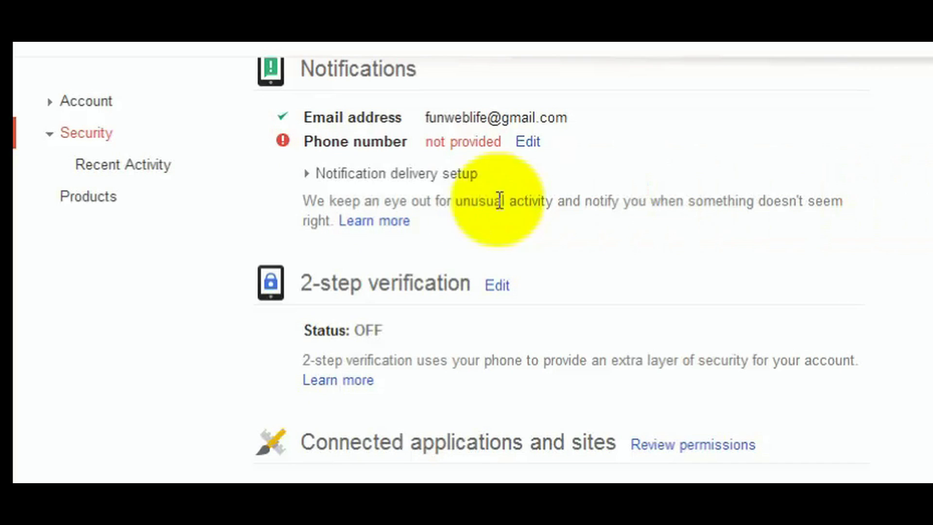
Show the account's Products page and open the complete list of Google products.
{"action": "left_click", "coordinate": [132, 200]}
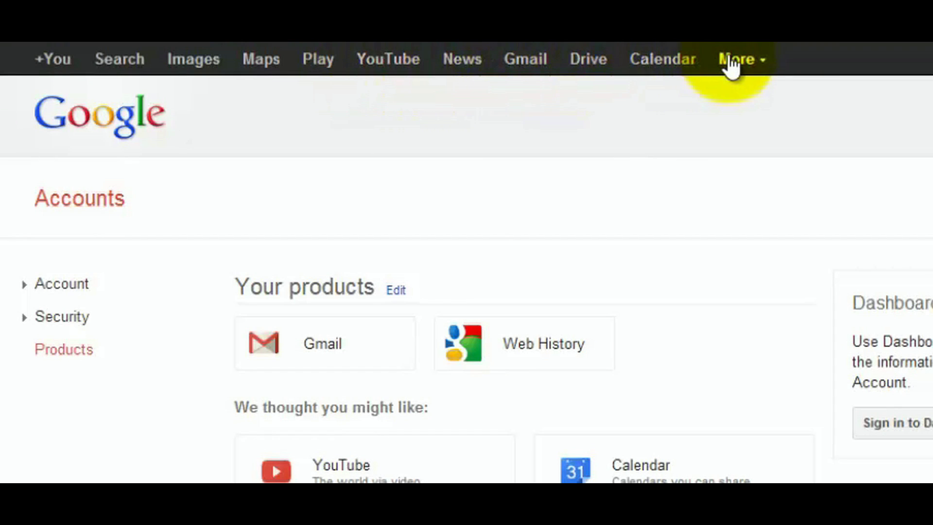
{"action": "left_click", "coordinate": [731, 61]}
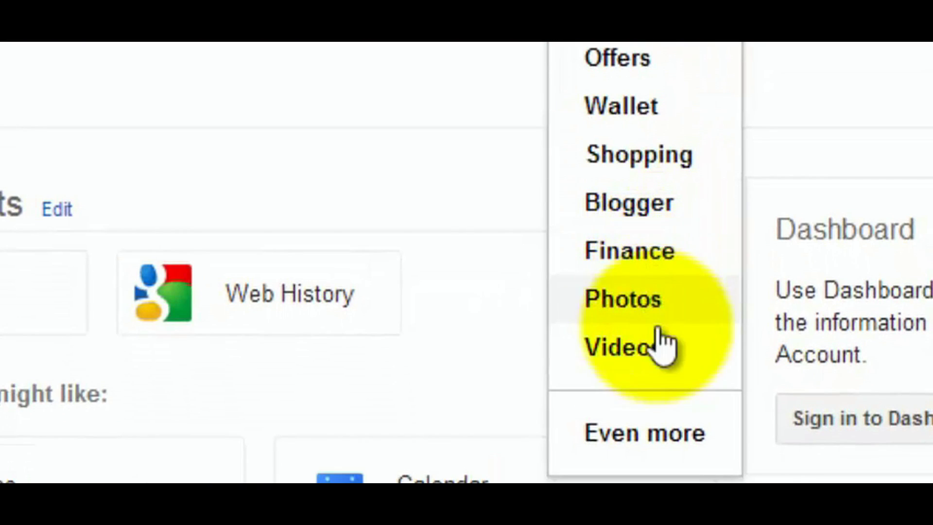
{"action": "left_click", "coordinate": [641, 432]}
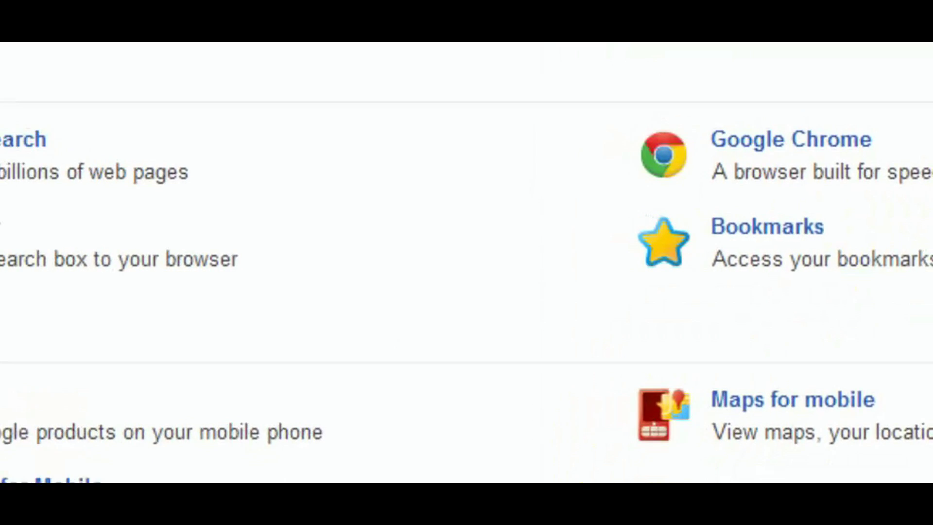
Examine the full Google product list from the Mobile and Media sections through Home & Office to Innovation.
{"action": "scroll", "coordinate": [467, 263], "scroll_direction": "down", "scroll_amount": 3}
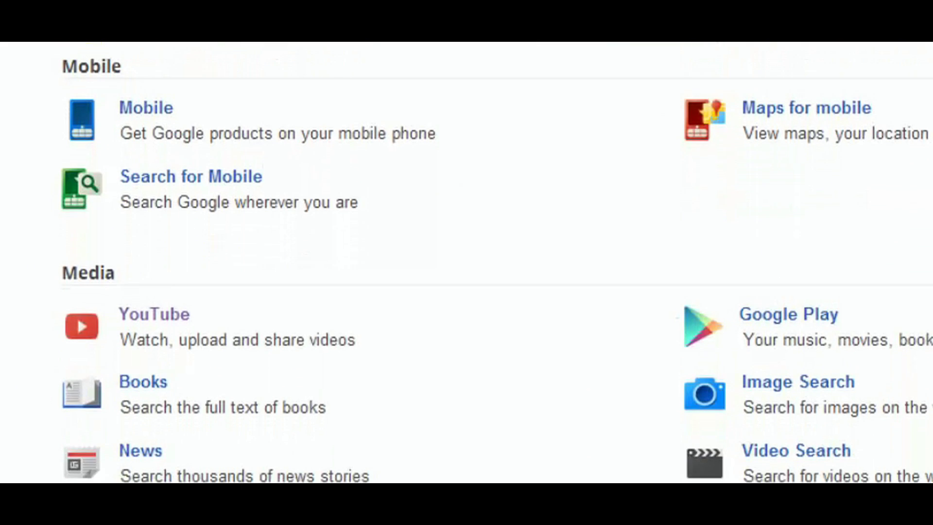
{"action": "scroll", "coordinate": [466, 262], "scroll_direction": "down", "scroll_amount": 1}
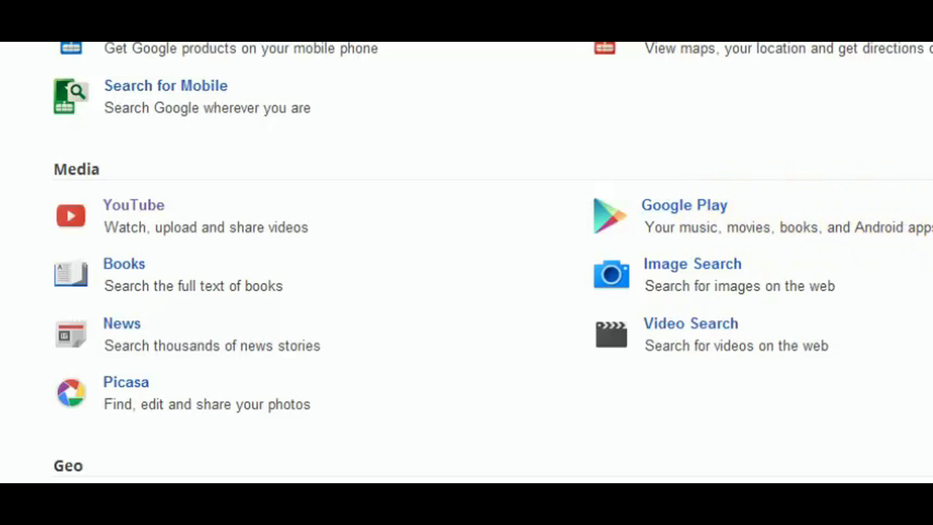
{"action": "scroll", "coordinate": [467, 262], "scroll_direction": "down", "scroll_amount": 1}
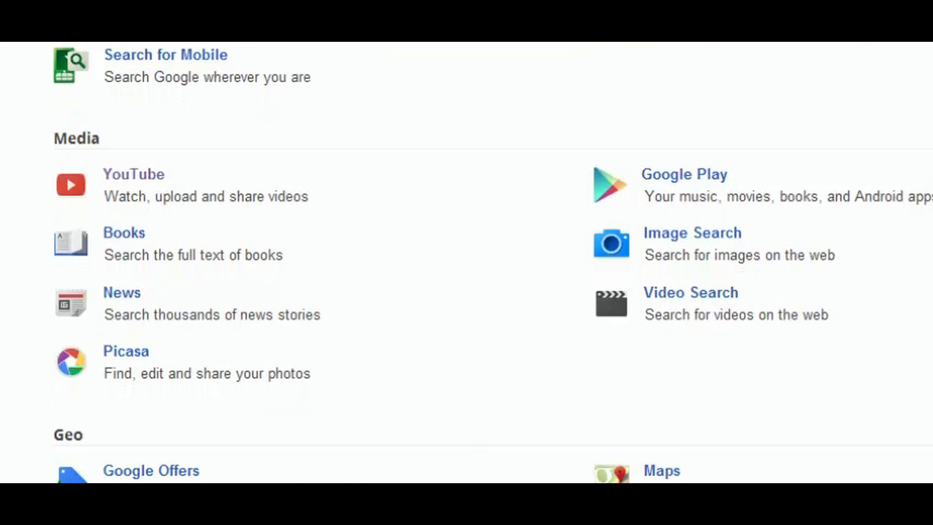
{"action": "scroll", "coordinate": [467, 262], "scroll_direction": "down", "scroll_amount": 3}
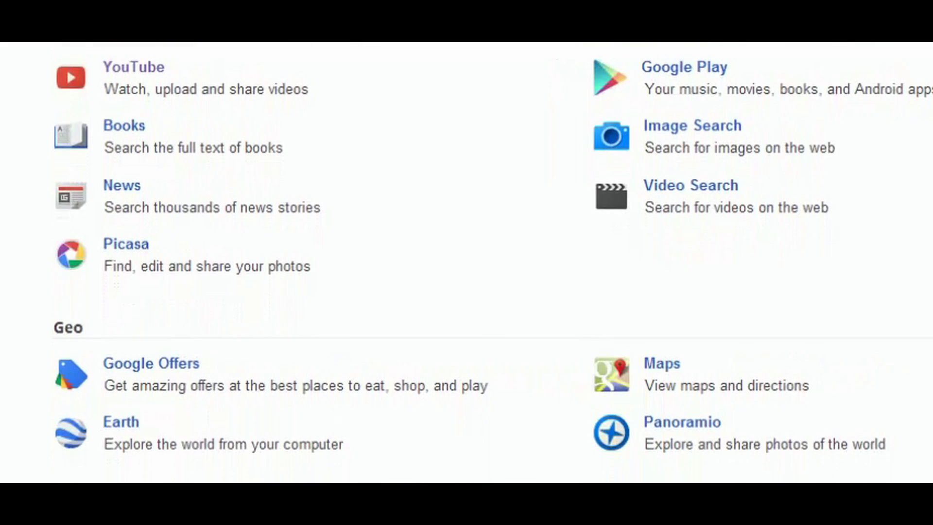
{"action": "scroll", "coordinate": [467, 263], "scroll_direction": "down", "scroll_amount": 1}
{"action": "scroll", "coordinate": [466, 262], "scroll_direction": "down", "scroll_amount": 2}
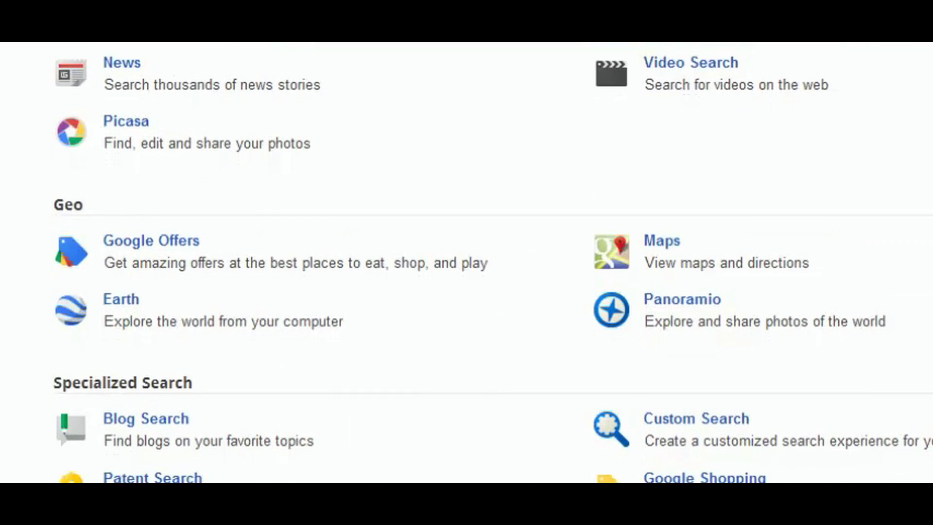
{"action": "scroll", "coordinate": [467, 262], "scroll_direction": "down", "scroll_amount": 4}
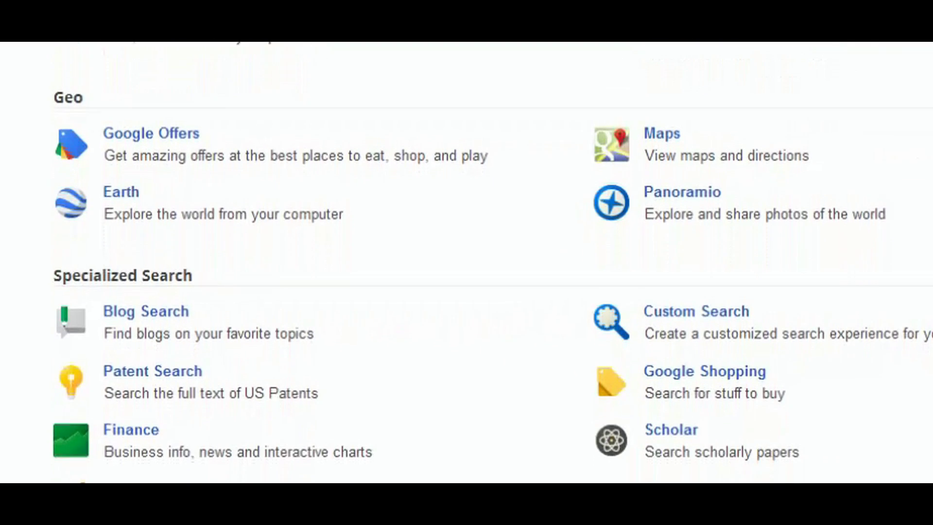
{"action": "scroll", "coordinate": [466, 262], "scroll_direction": "down", "scroll_amount": 3}
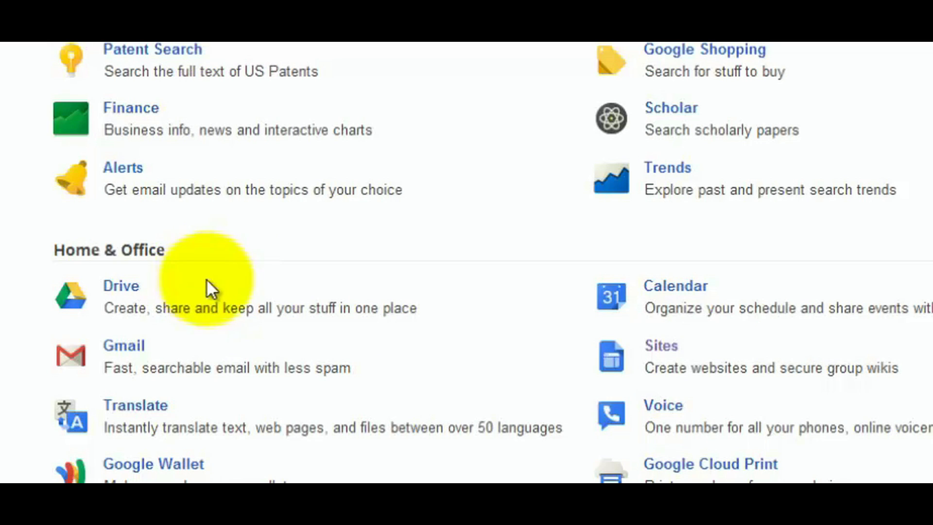
{"action": "left_click", "coordinate": [658, 357]}
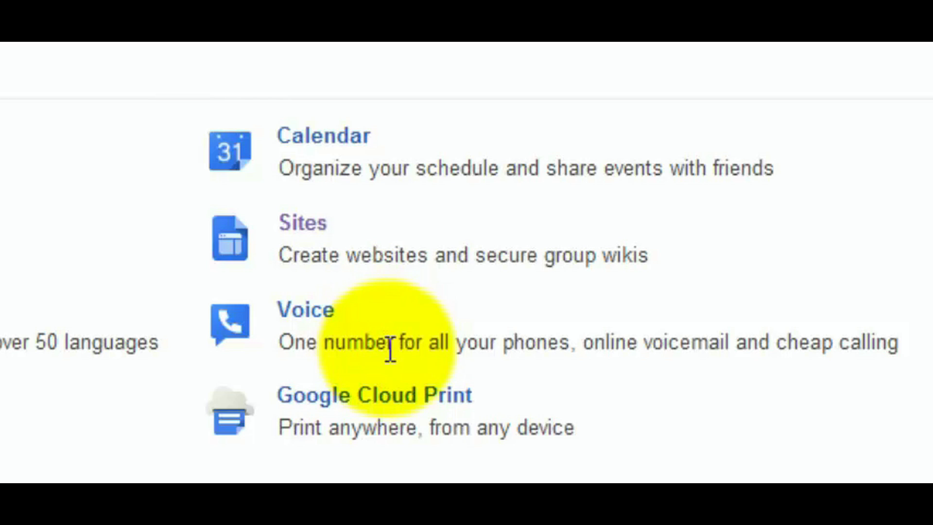
{"action": "scroll", "coordinate": [467, 263], "scroll_direction": "down", "scroll_amount": 2}
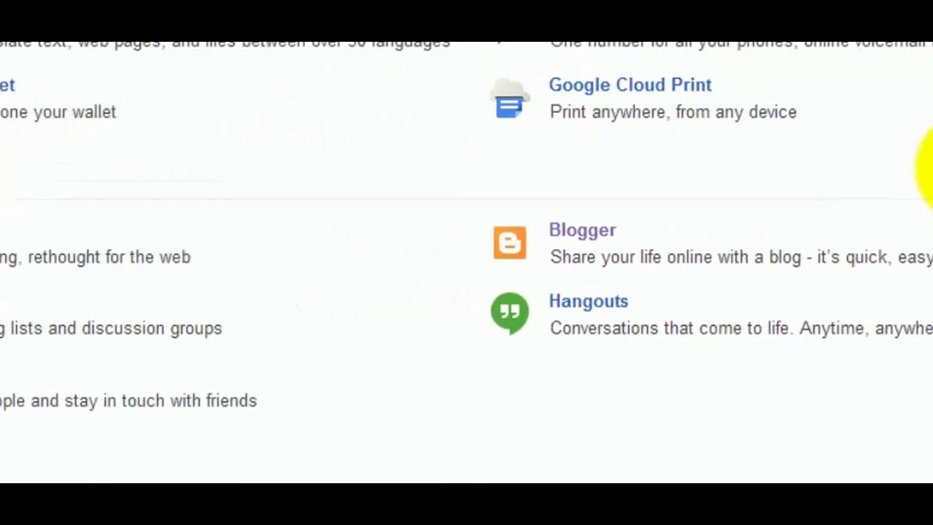
{"action": "scroll", "coordinate": [476, 263], "scroll_direction": "down", "scroll_amount": 2}
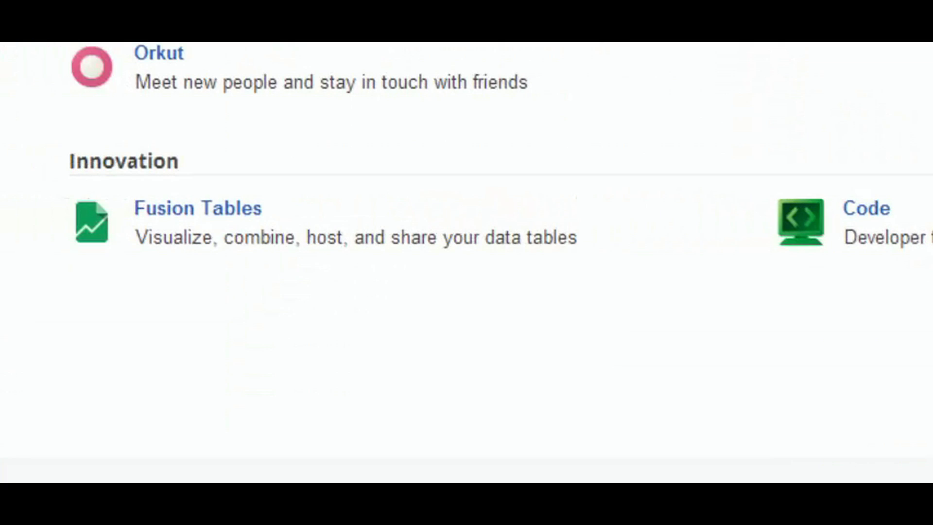
{"action": "scroll", "coordinate": [466, 263], "scroll_direction": "up", "scroll_amount": 10}
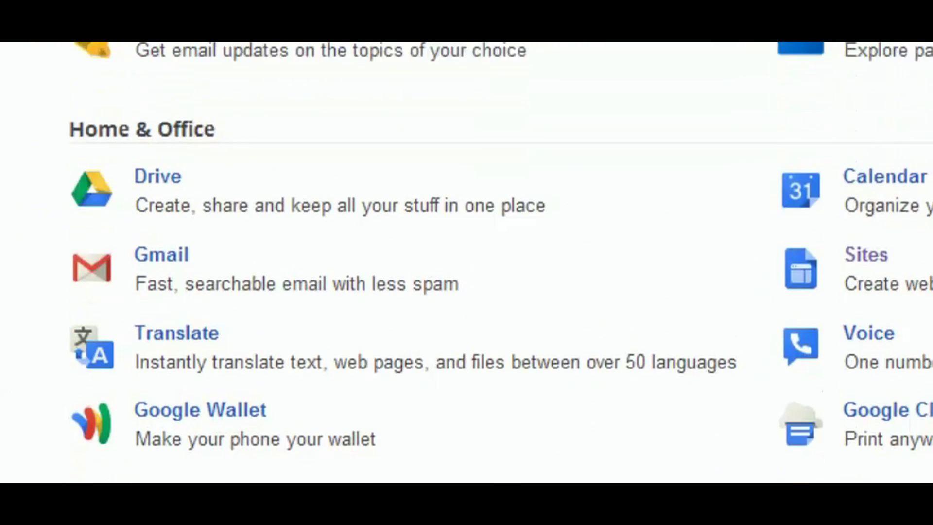
{"action": "scroll", "coordinate": [466, 262], "scroll_direction": "up", "scroll_amount": 12}
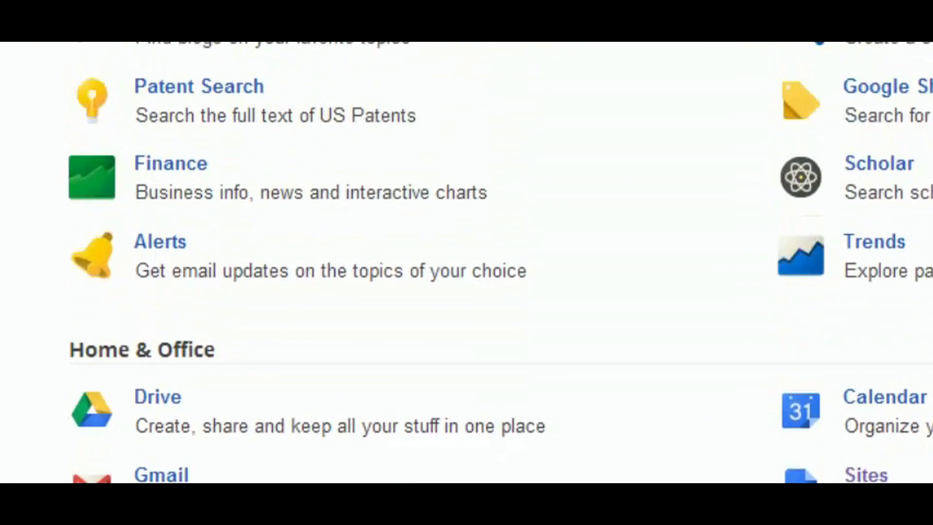
{"action": "scroll", "coordinate": [466, 263], "scroll_direction": "up", "scroll_amount": 10}
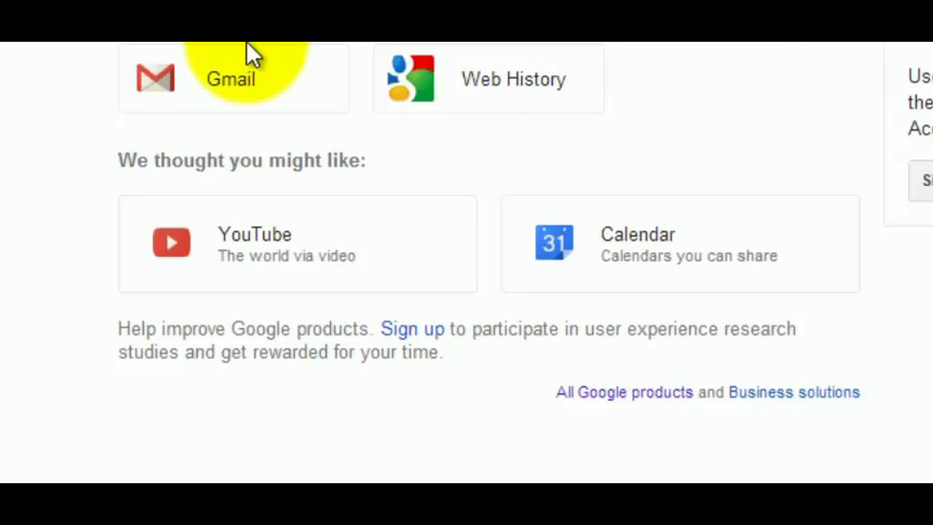
Open Web History from the account's products and review today's search activity.
{"action": "mouse_move", "coordinate": [531, 117]}
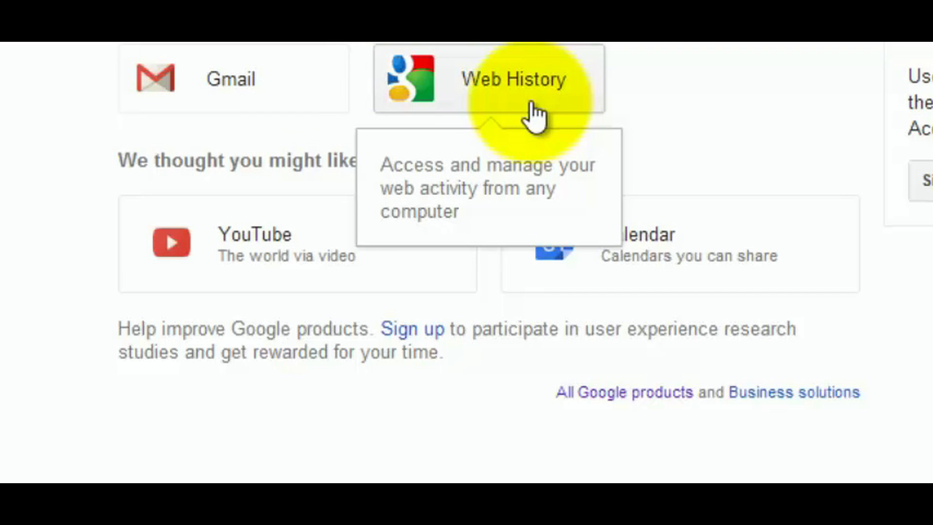
{"action": "left_click", "coordinate": [532, 109]}
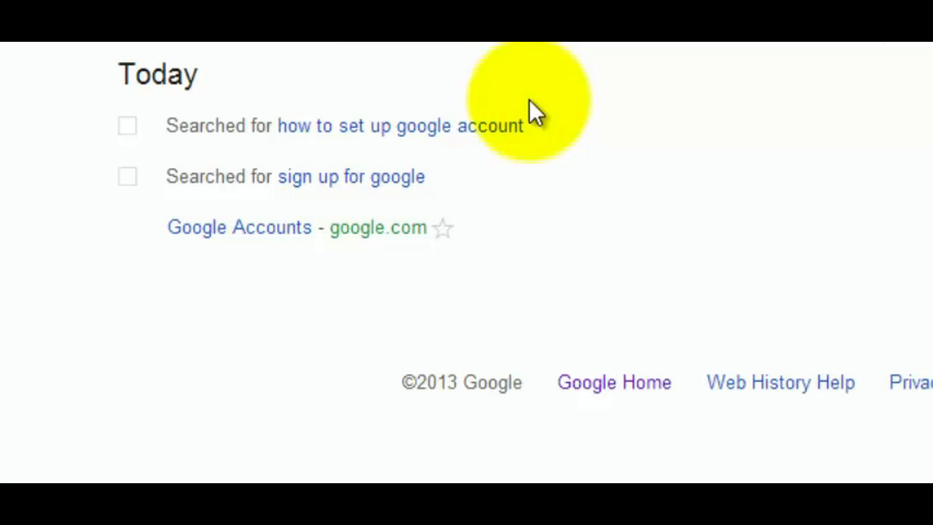
{"action": "scroll", "coordinate": [529, 102], "scroll_direction": "up", "scroll_amount": 2}
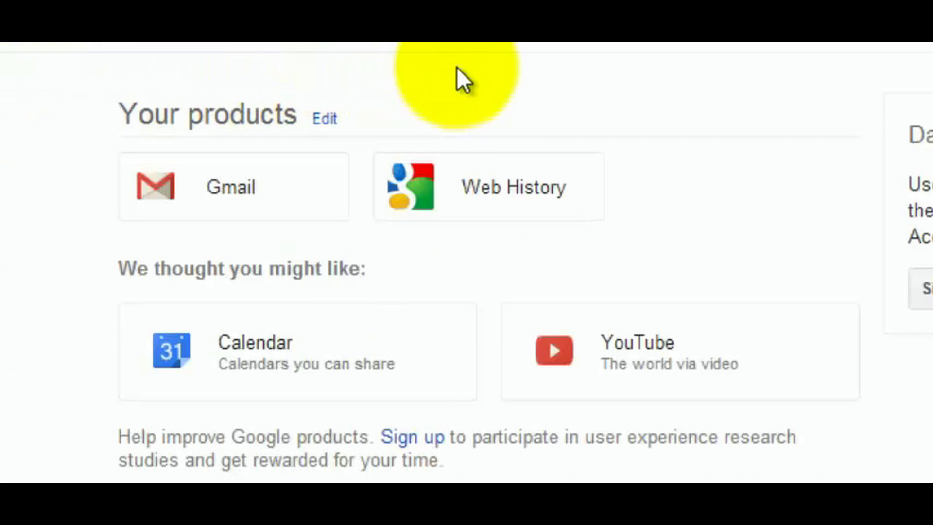
Open Gmail from the account's products and view the inbox's Social category.
{"action": "left_click", "coordinate": [253, 170]}
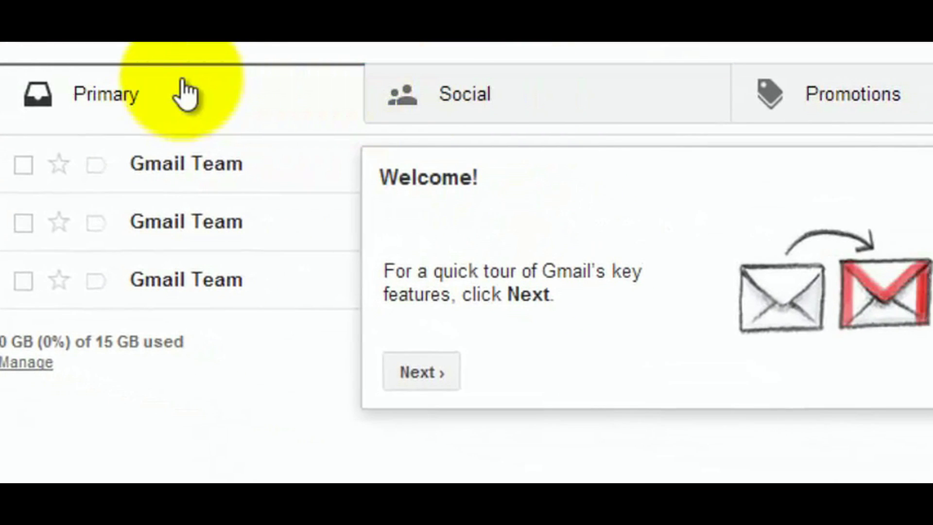
{"action": "left_click", "coordinate": [477, 104]}
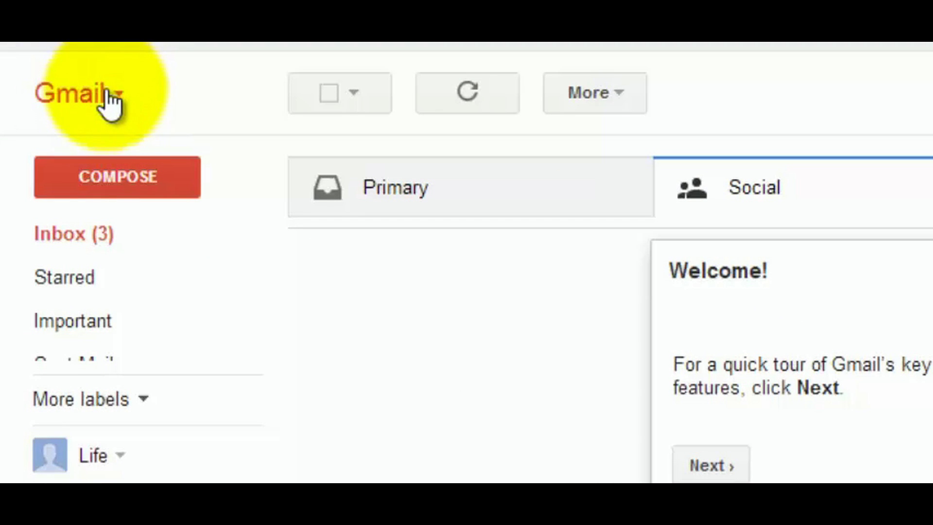
Switch from Gmail to Contacts and show the blank form for a new contact.
{"action": "left_click", "coordinate": [111, 102]}
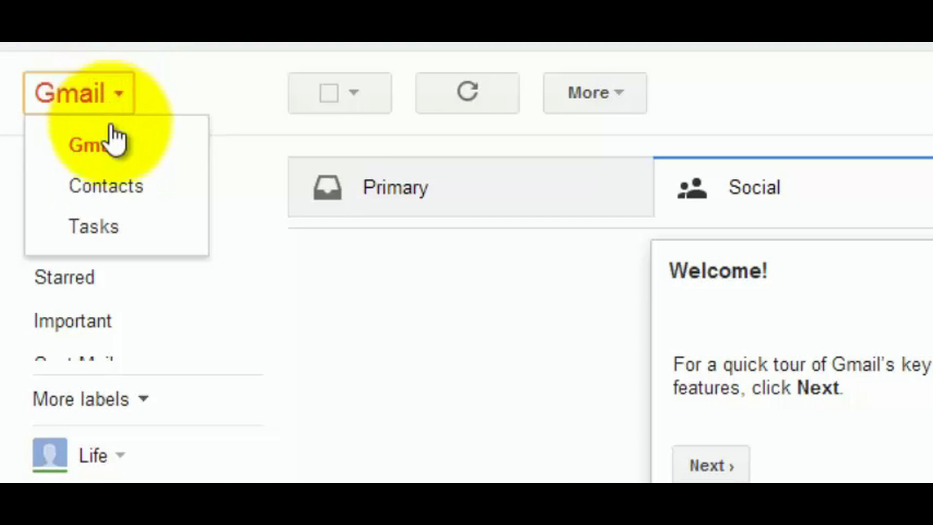
{"action": "left_click", "coordinate": [125, 193]}
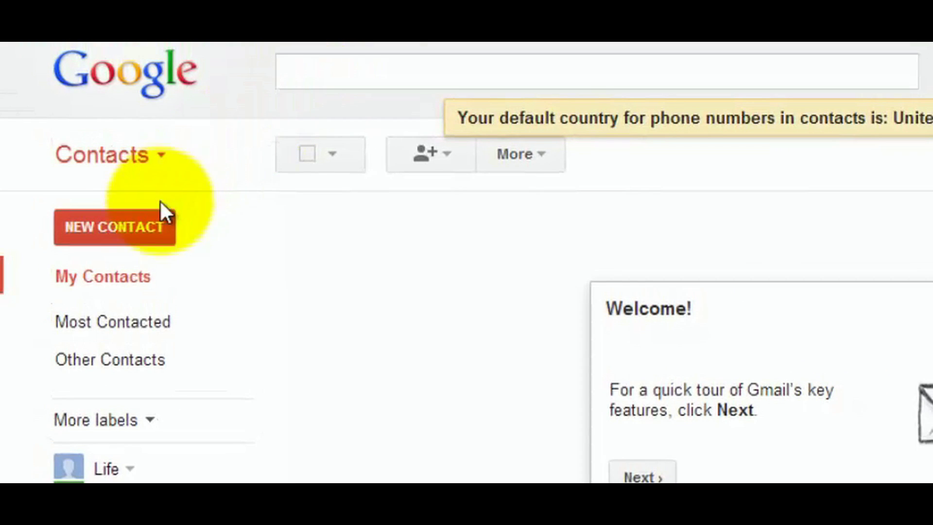
{"action": "left_click", "coordinate": [138, 232]}
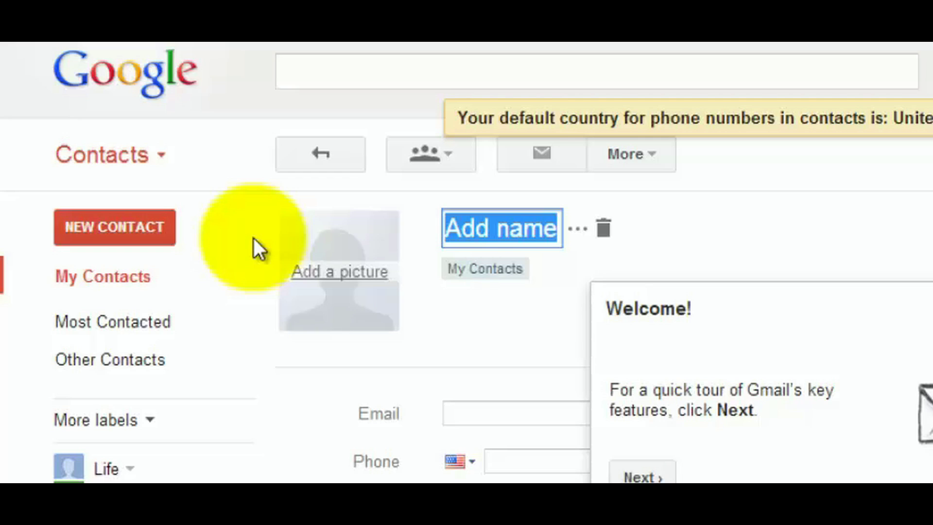
Return to the Gmail inbox and show the choices for switching between Gmail, Contacts and Tasks.
{"action": "left_click", "coordinate": [152, 155]}
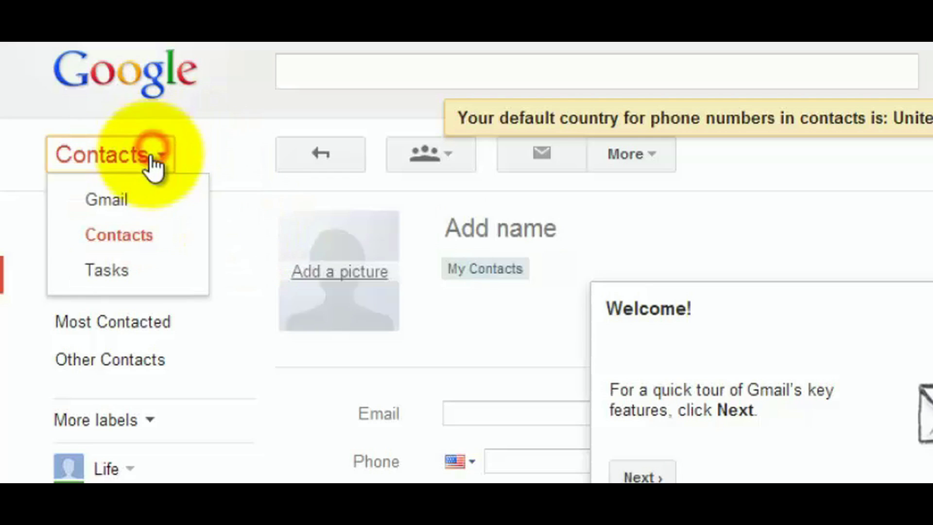
{"action": "left_click", "coordinate": [124, 197]}
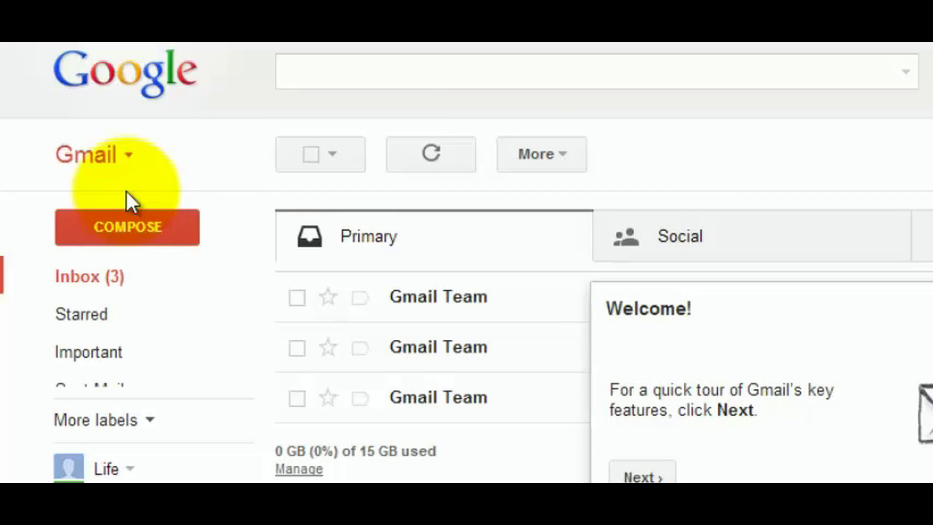
{"action": "left_click", "coordinate": [126, 164]}
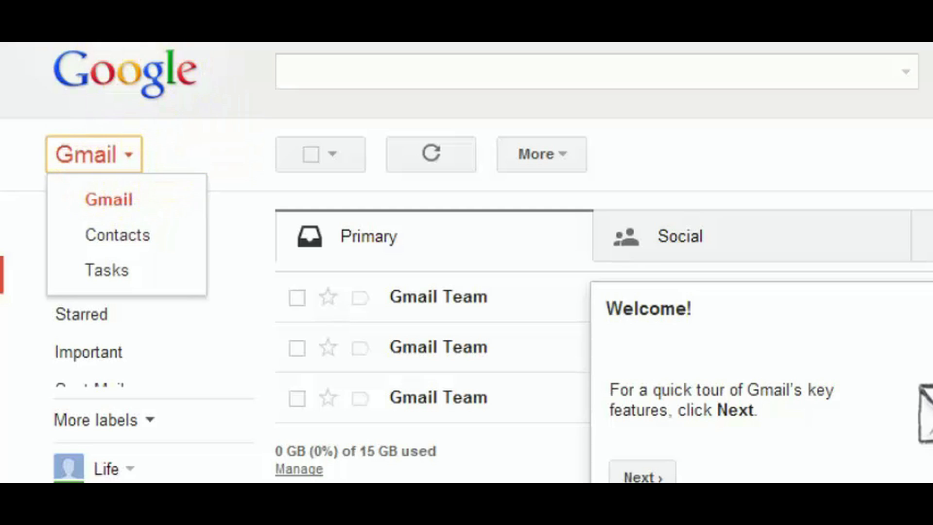
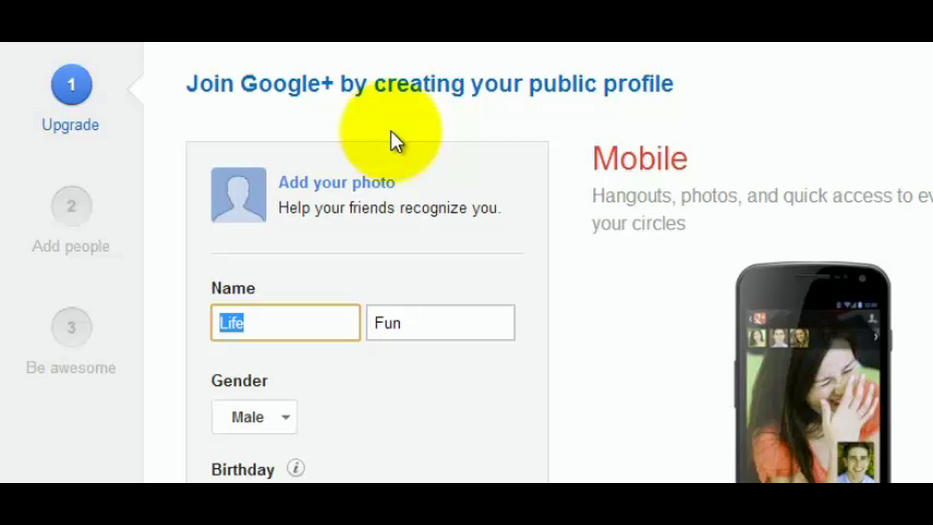
Review the prefilled Google+ public profile form and try to join Google+ with those details.
{"action": "scroll", "coordinate": [466, 262], "scroll_direction": "down", "scroll_amount": 1}
{"action": "scroll", "coordinate": [466, 262], "scroll_direction": "down", "scroll_amount": 2}
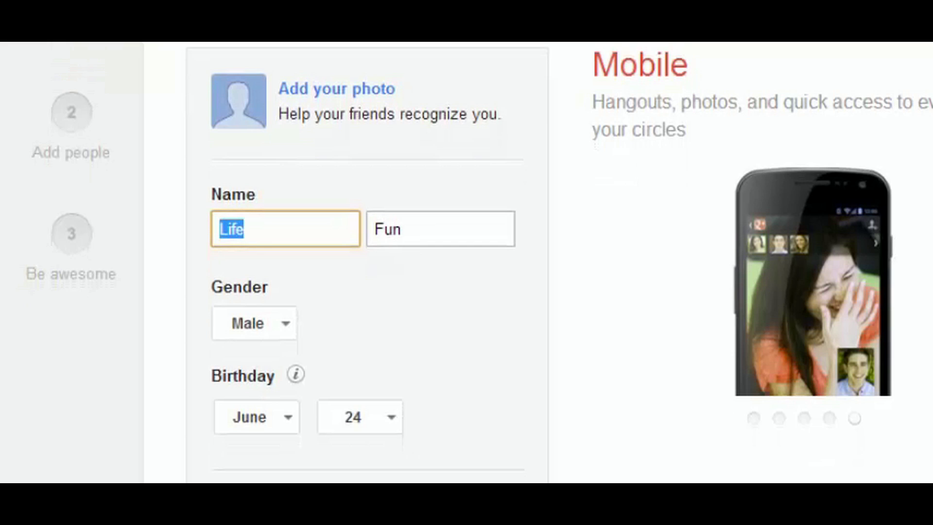
{"action": "scroll", "coordinate": [467, 263], "scroll_direction": "down", "scroll_amount": 1}
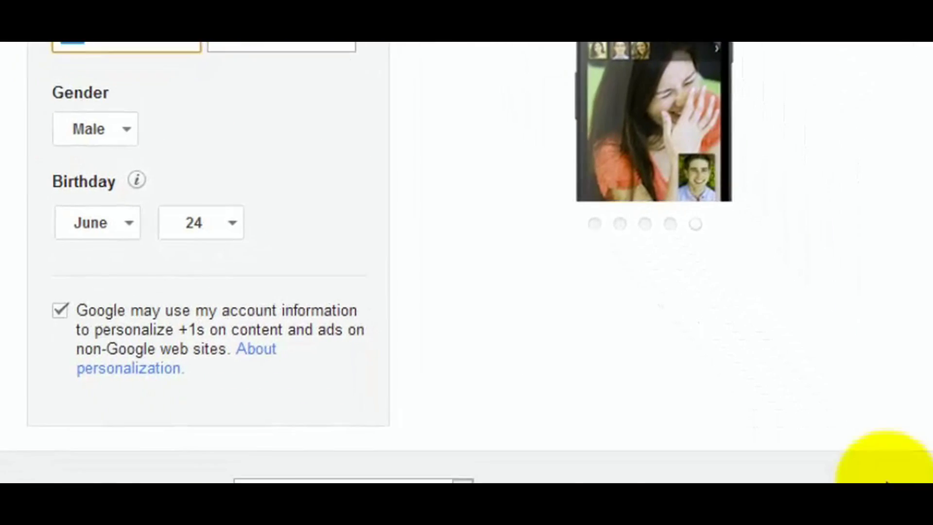
{"action": "left_click", "coordinate": [826, 466]}
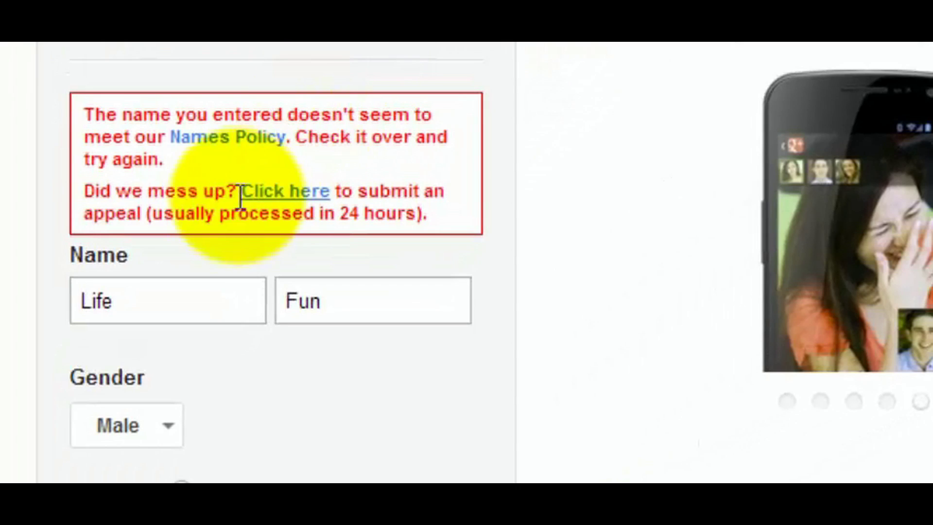
Replace the first name in the Google+ public profile and submit the form again.
{"action": "double_click", "coordinate": [132, 311]}
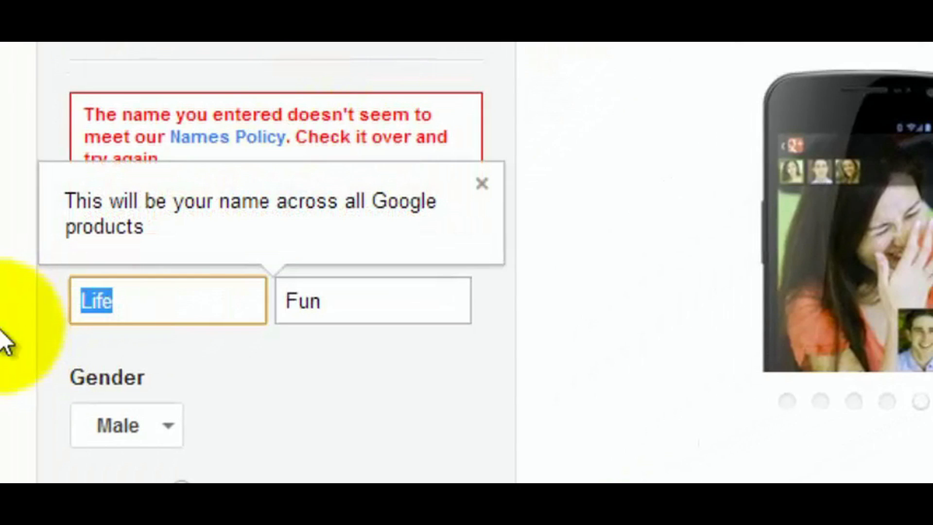
{"action": "type", "text": "Joe"}
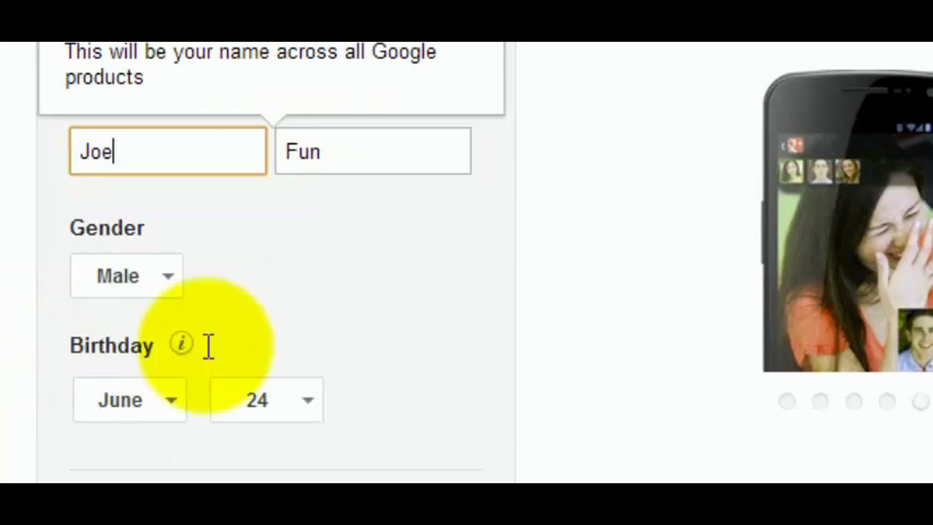
{"action": "left_click", "coordinate": [464, 352]}
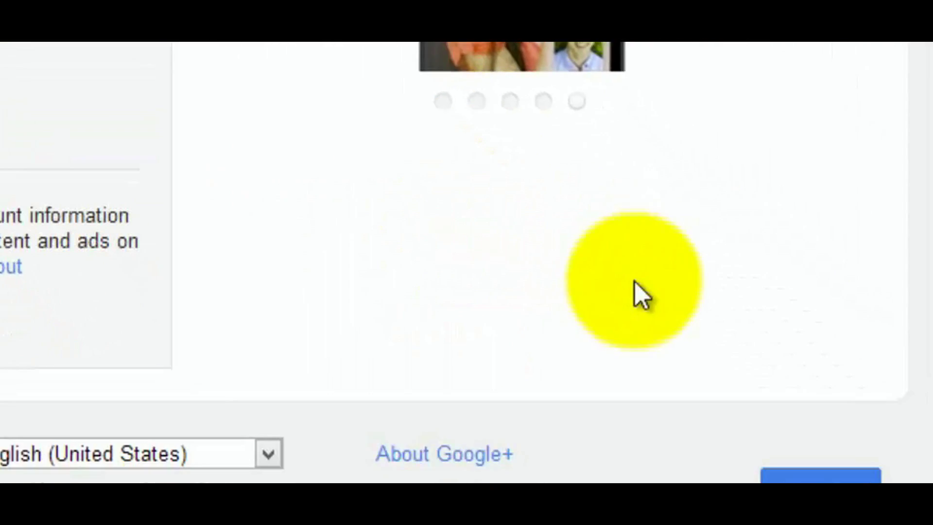
{"action": "left_click", "coordinate": [767, 456]}
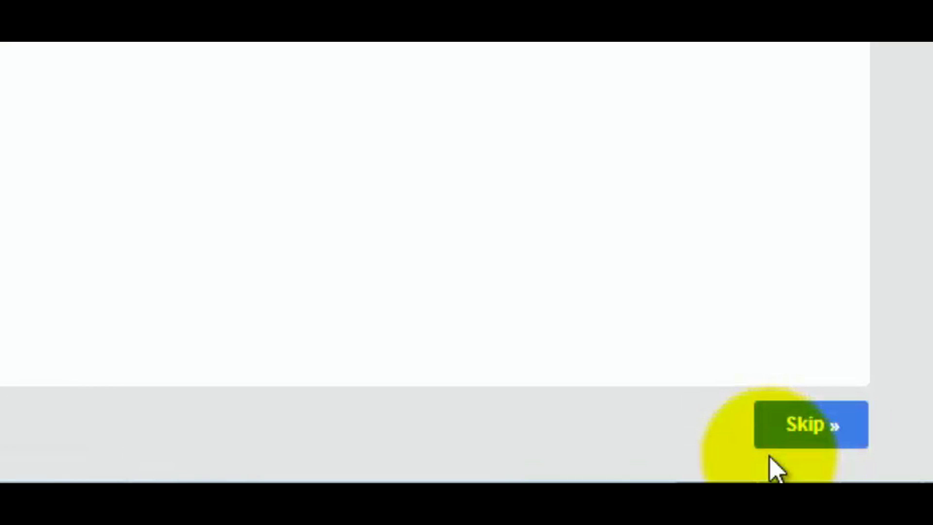
Skip finding people through Yahoo! or Hotmail and continue the Google+ setup without connecting a site.
{"action": "left_click", "coordinate": [769, 457]}
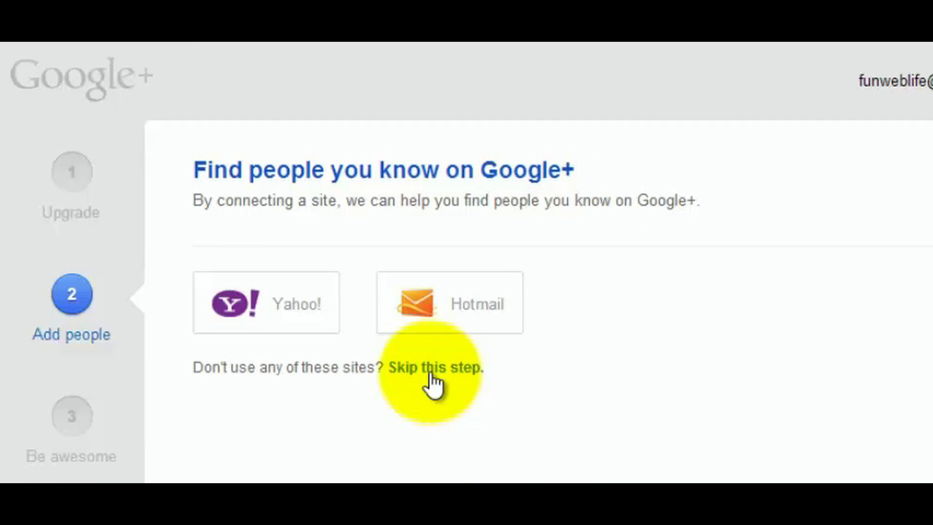
{"action": "left_click", "coordinate": [432, 368]}
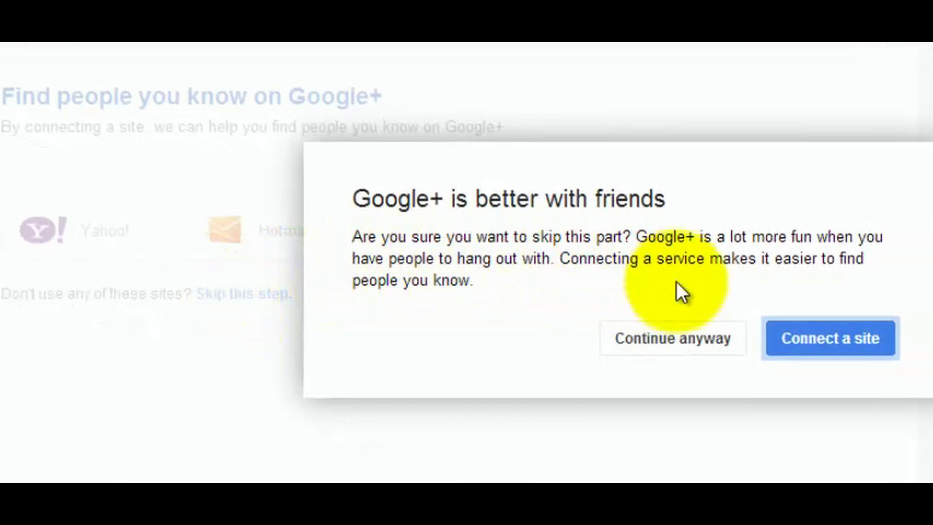
{"action": "left_click", "coordinate": [697, 336]}
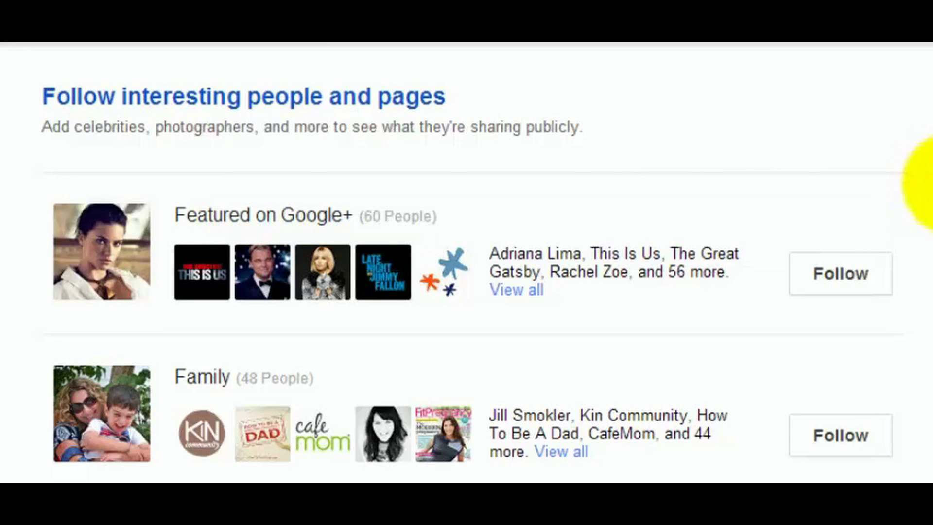
Examine the suggested people and pages to follow, from Featured on Google+ through Popular on YouTube, and return to the beginning of the list.
{"action": "scroll", "coordinate": [925, 185], "scroll_direction": "down", "scroll_amount": 2}
{"action": "scroll", "coordinate": [926, 187], "scroll_direction": "down", "scroll_amount": 2}
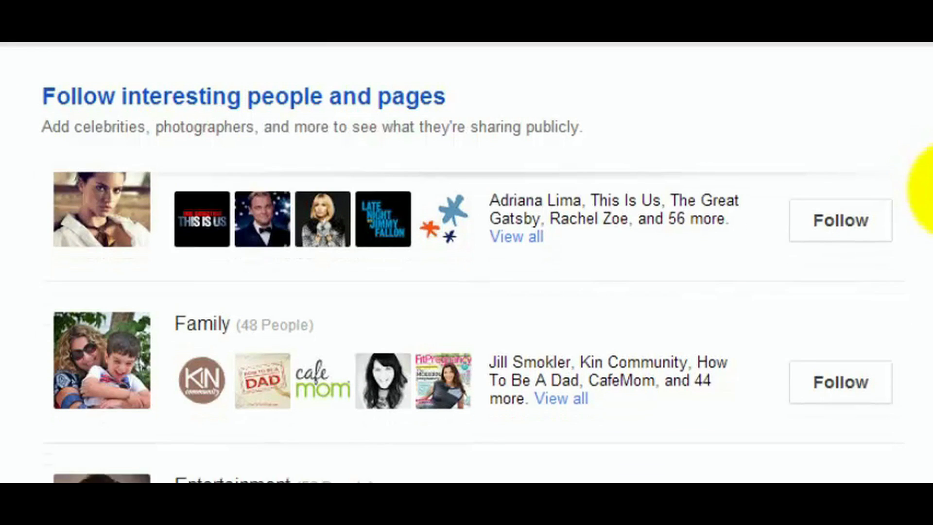
{"action": "scroll", "coordinate": [925, 197], "scroll_direction": "down", "scroll_amount": 2}
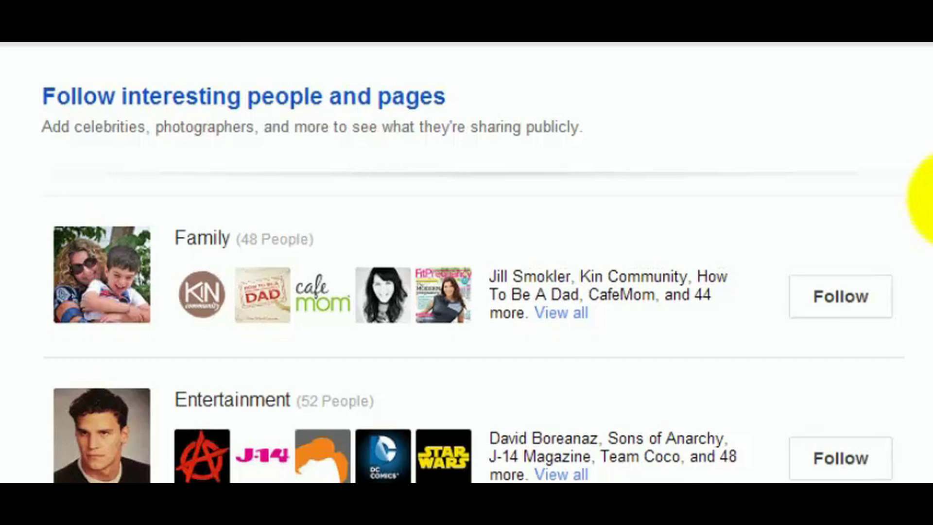
{"action": "scroll", "coordinate": [926, 206], "scroll_direction": "down", "scroll_amount": 1}
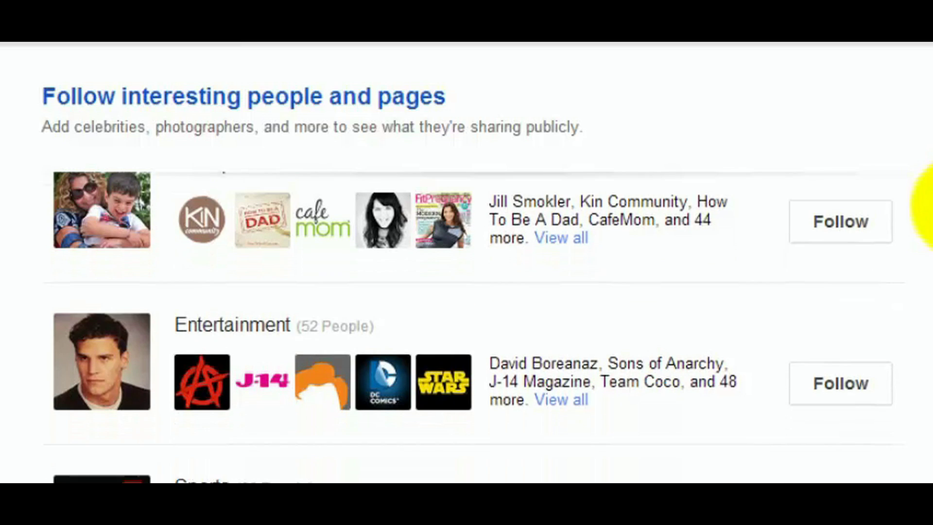
{"action": "scroll", "coordinate": [926, 207], "scroll_direction": "down", "scroll_amount": 1}
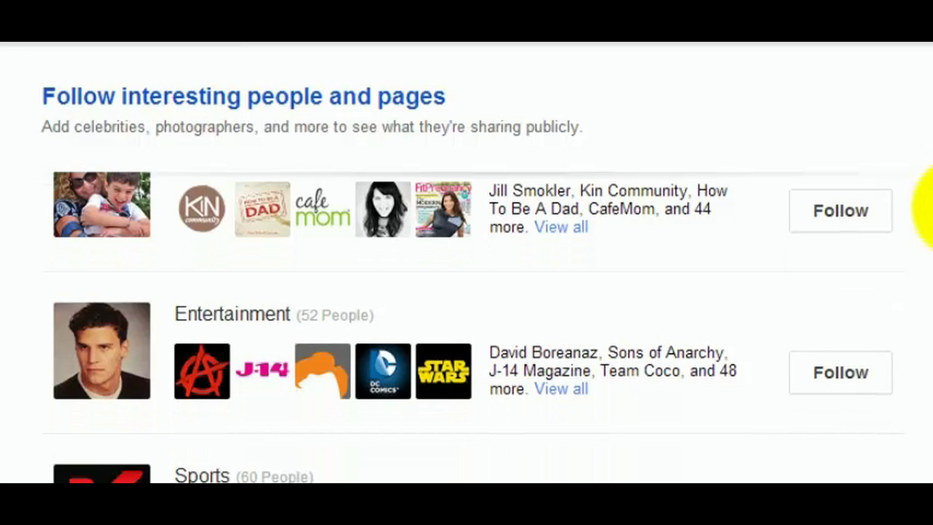
{"action": "scroll", "coordinate": [926, 209], "scroll_direction": "down", "scroll_amount": 3}
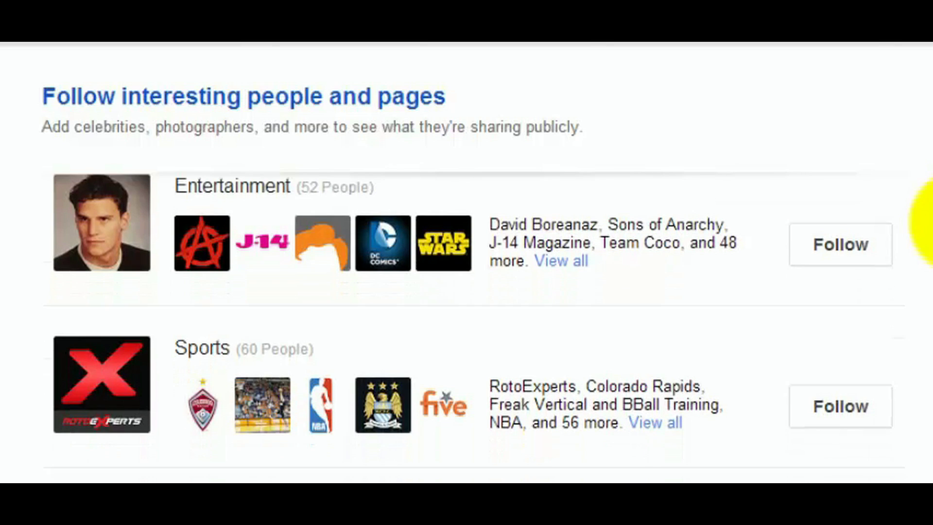
{"action": "scroll", "coordinate": [926, 223], "scroll_direction": "down", "scroll_amount": 1}
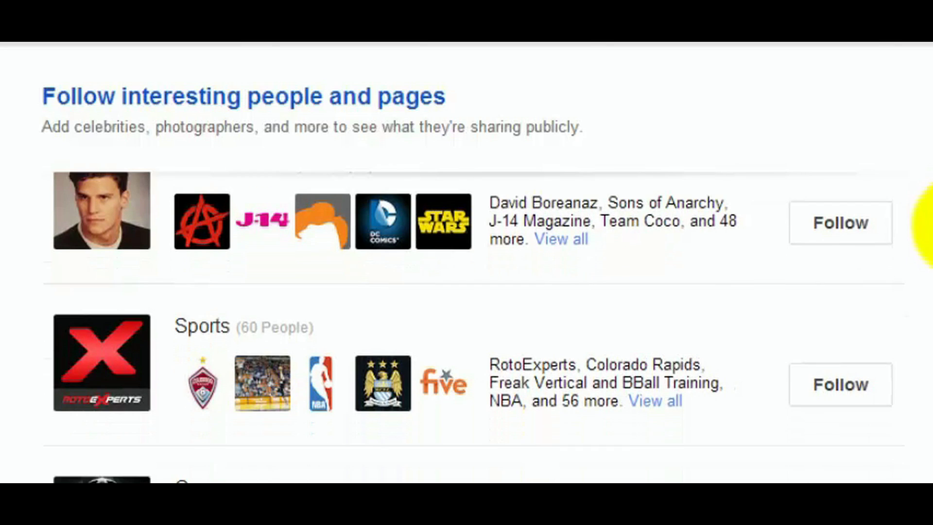
{"action": "scroll", "coordinate": [926, 224], "scroll_direction": "down", "scroll_amount": 2}
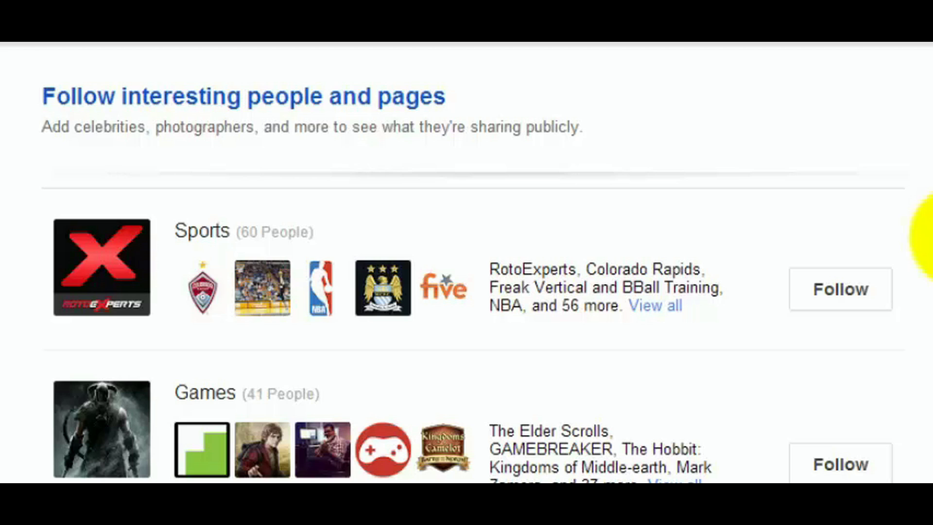
{"action": "scroll", "coordinate": [923, 238], "scroll_direction": "down", "scroll_amount": 8}
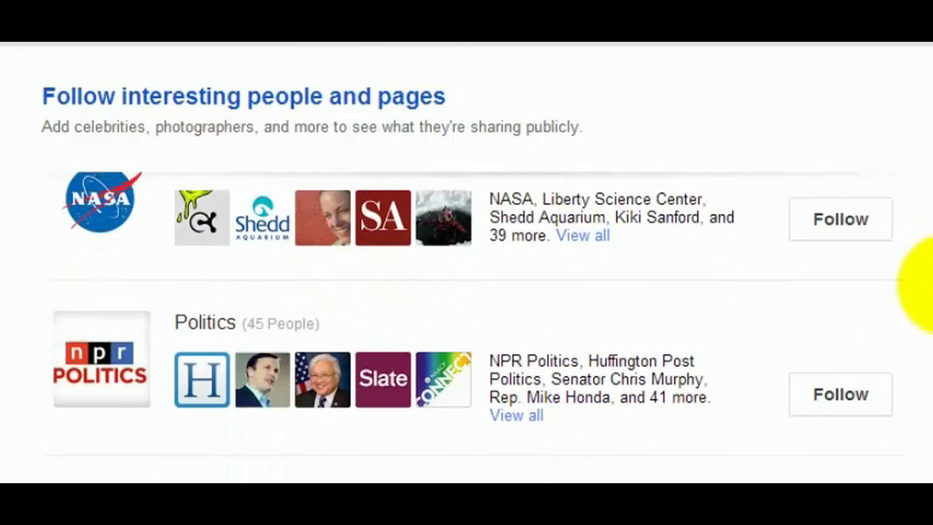
{"action": "scroll", "coordinate": [926, 286], "scroll_direction": "down", "scroll_amount": 8}
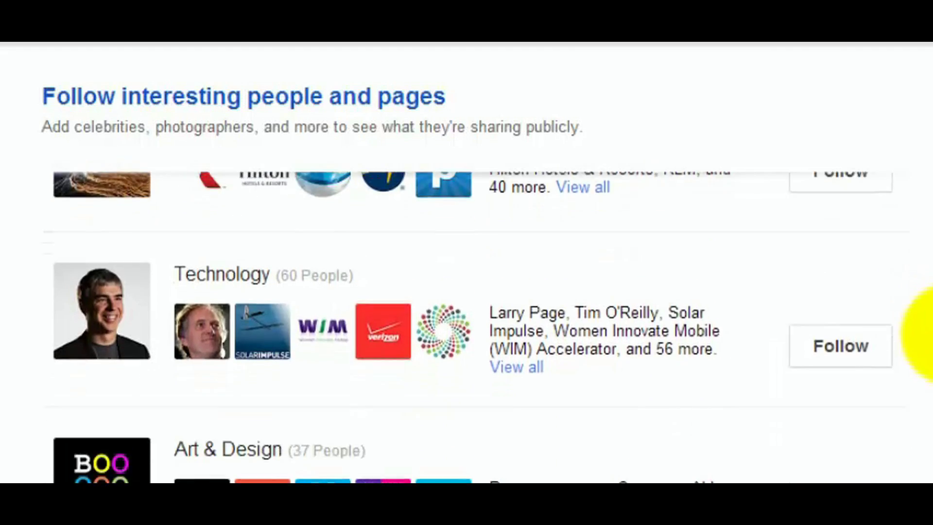
{"action": "scroll", "coordinate": [926, 330], "scroll_direction": "down", "scroll_amount": 10}
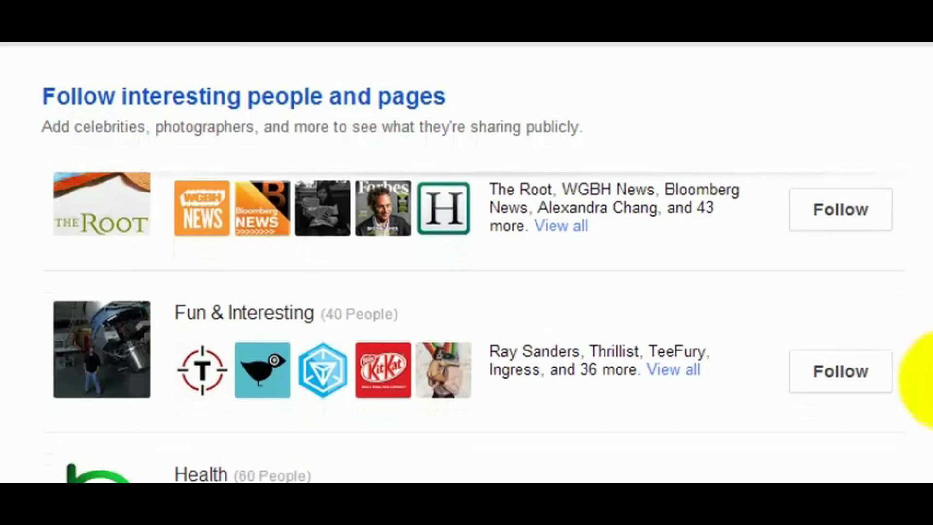
{"action": "scroll", "coordinate": [925, 379], "scroll_direction": "down", "scroll_amount": 11}
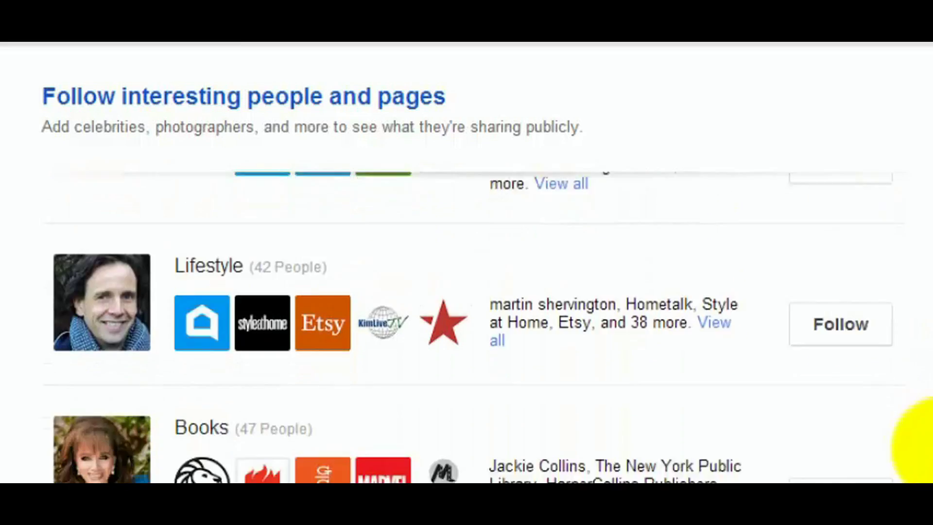
{"action": "scroll", "coordinate": [921, 439], "scroll_direction": "down", "scroll_amount": 15}
{"action": "scroll", "coordinate": [474, 326], "scroll_direction": "down", "scroll_amount": 8}
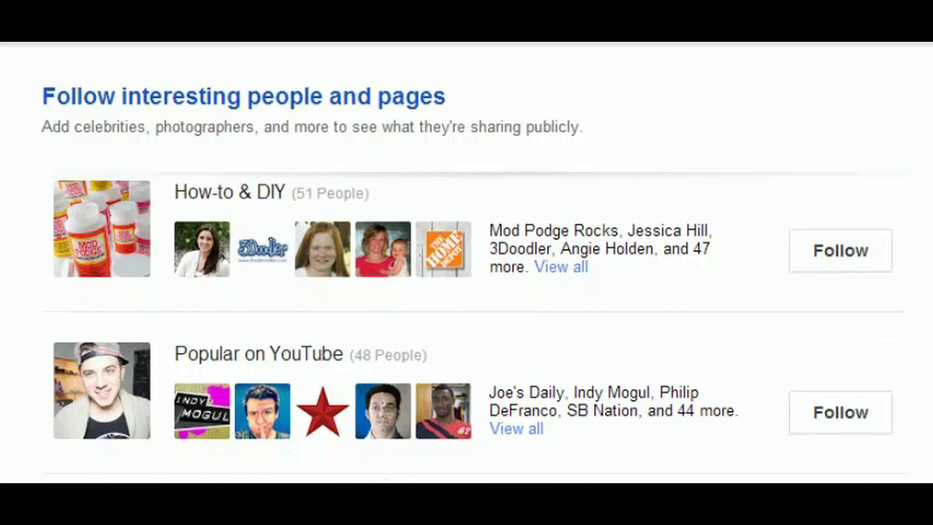
{"action": "scroll", "coordinate": [920, 311], "scroll_direction": "down", "scroll_amount": 3}
{"action": "left_click_drag", "start_coordinate": [918, 437], "coordinate": [930, 146]}
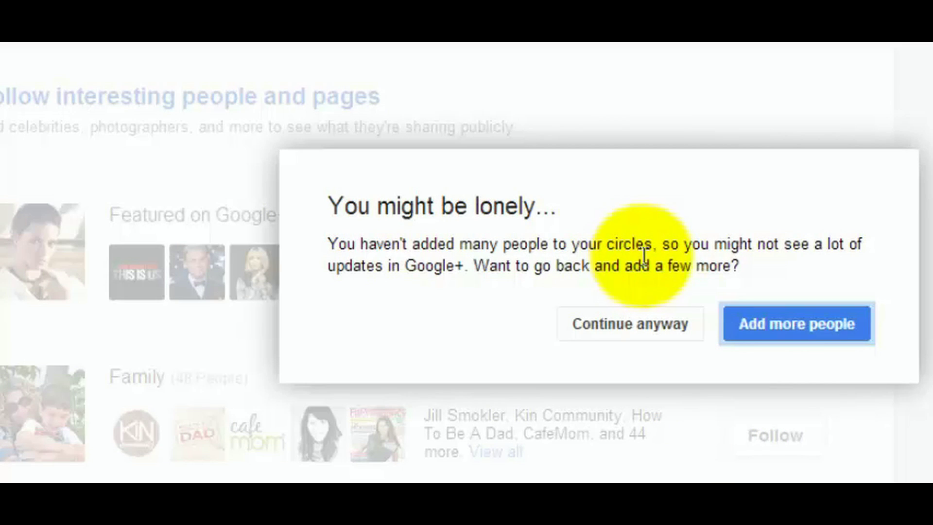
Return to the suggestions to add more people, follow the Technology group and acknowledge the explanation about adding someone to a circle.
{"action": "left_click", "coordinate": [792, 318]}
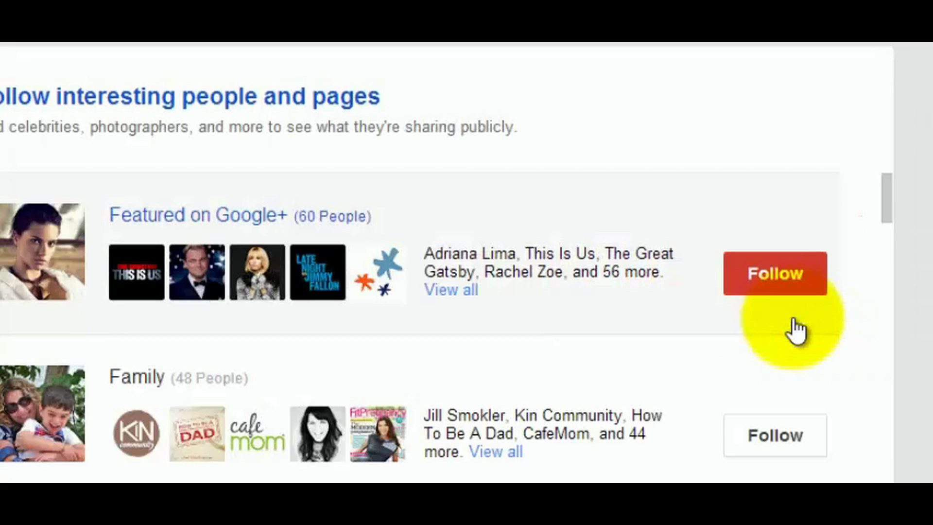
{"action": "left_click_drag", "start_coordinate": [892, 193], "coordinate": [894, 314]}
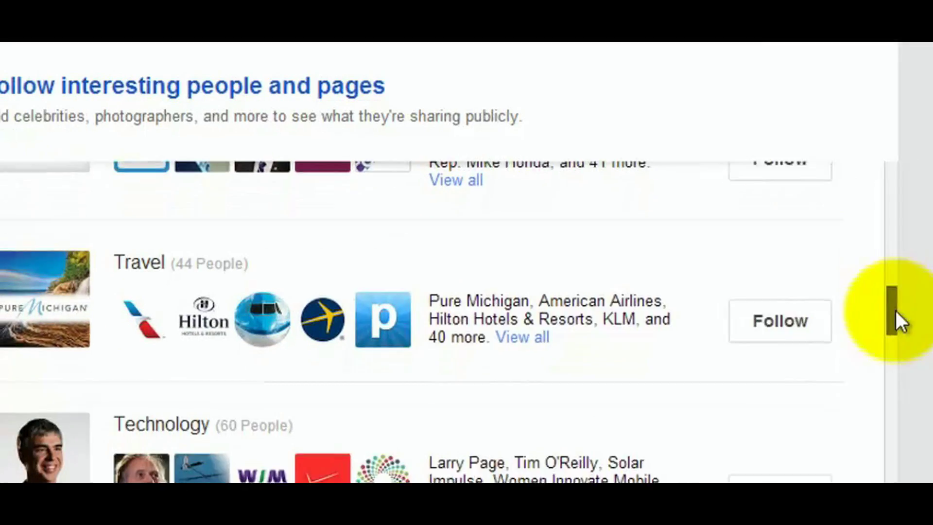
{"action": "left_click", "coordinate": [821, 411]}
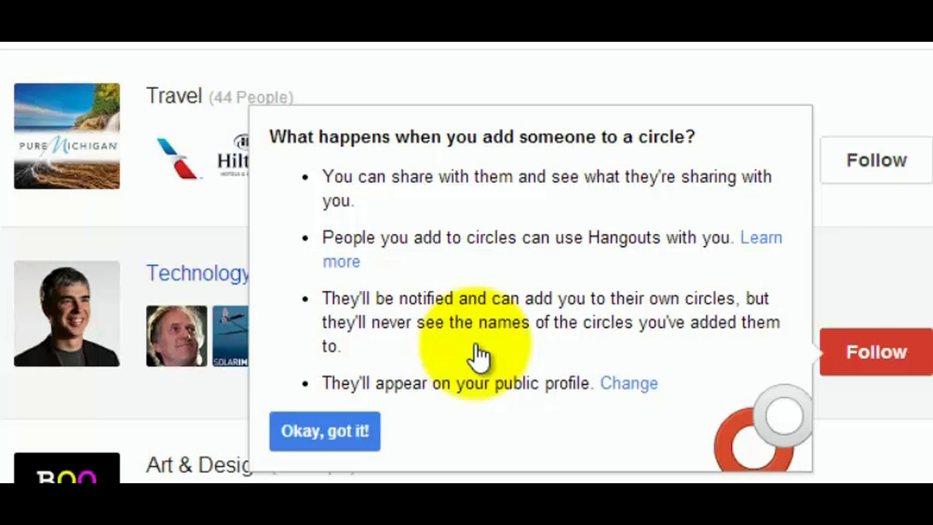
{"action": "left_click", "coordinate": [333, 419]}
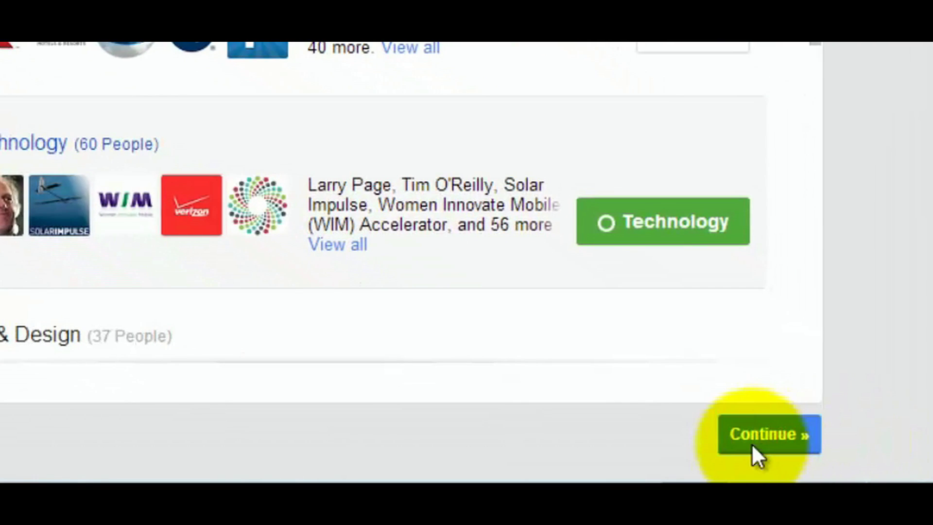
Continue past the follow suggestions and finish the Google+ setup without filling in the employer, school or residence details.
{"action": "left_click", "coordinate": [751, 443]}
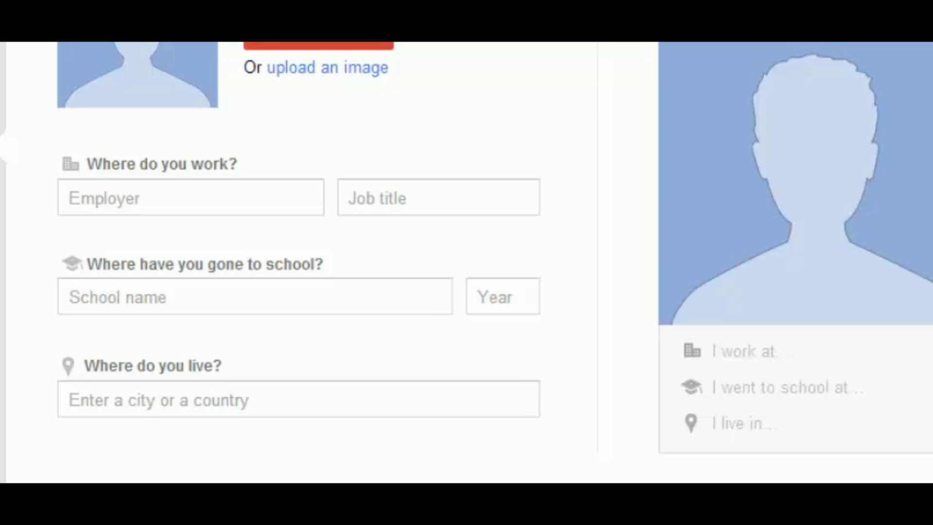
{"action": "left_click", "coordinate": [852, 459]}
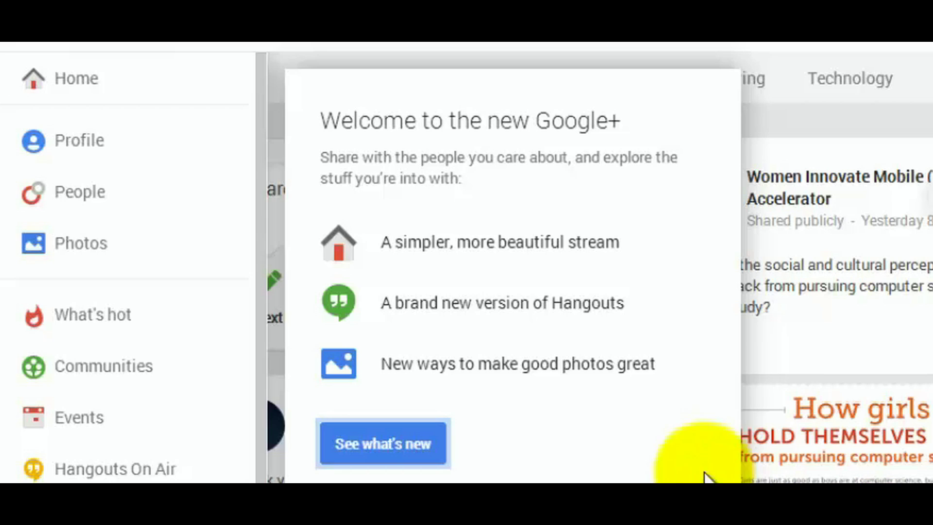
See what's new in Google+ and go through the introductory tour of navigation and Hangouts to its end.
{"action": "left_click", "coordinate": [411, 440]}
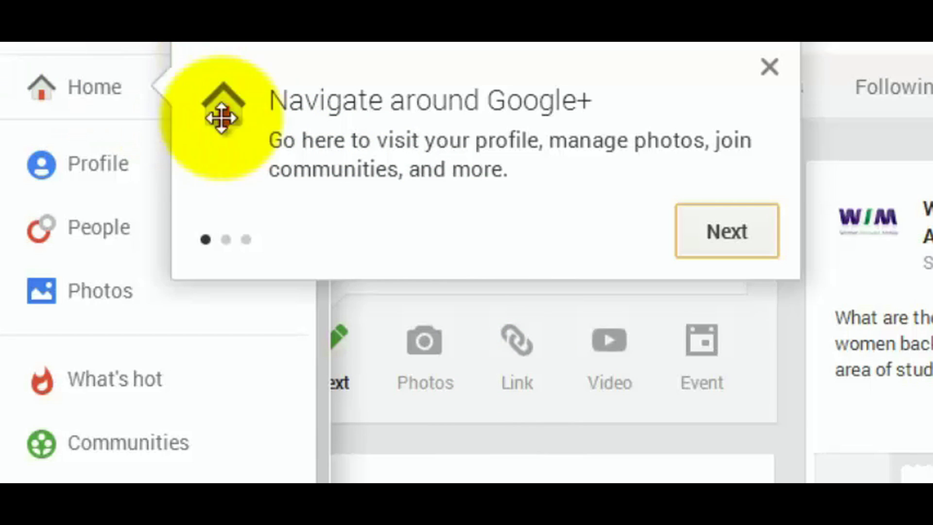
{"action": "left_click", "coordinate": [712, 237]}
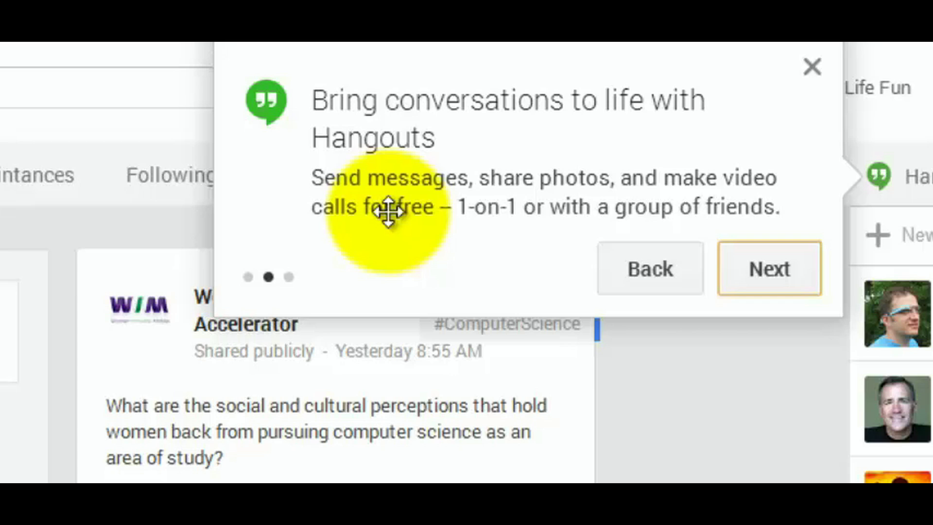
{"action": "left_click", "coordinate": [768, 267]}
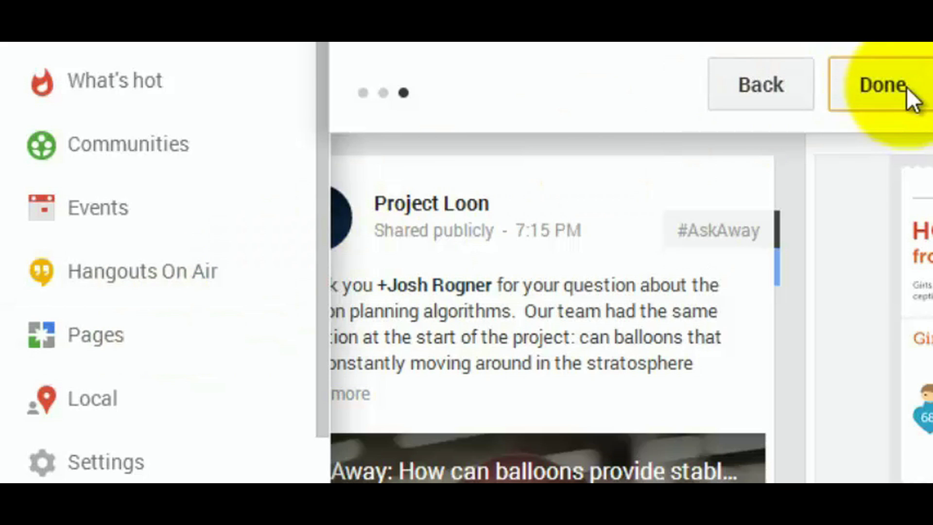
{"action": "left_click", "coordinate": [907, 87]}
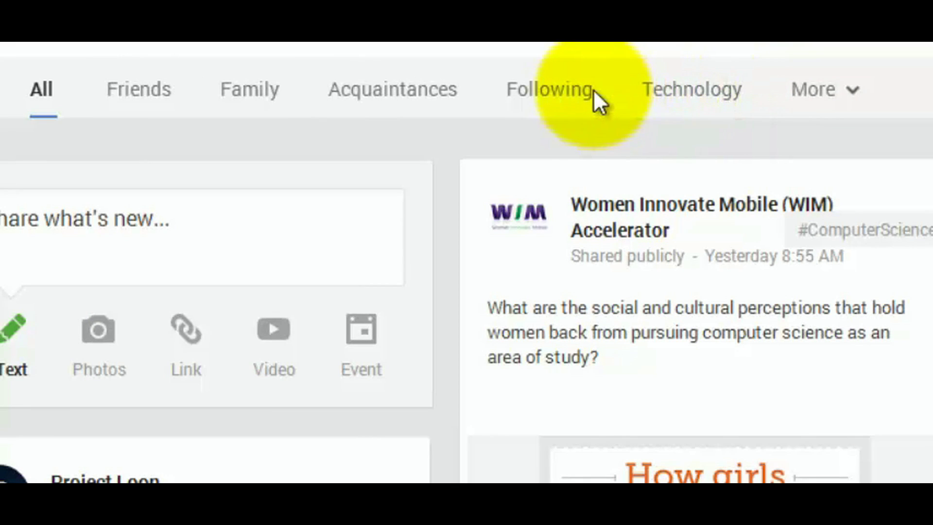
Look through the Technology, Following, Acquaintances, Family, Friends and All streams, and revisit the Friends and Family circles.
{"action": "left_click", "coordinate": [678, 103]}
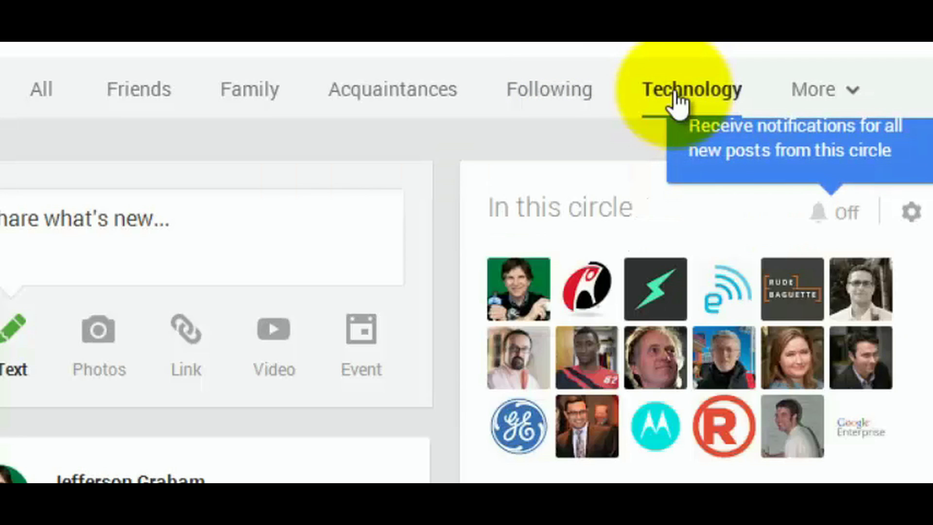
{"action": "left_click", "coordinate": [585, 103]}
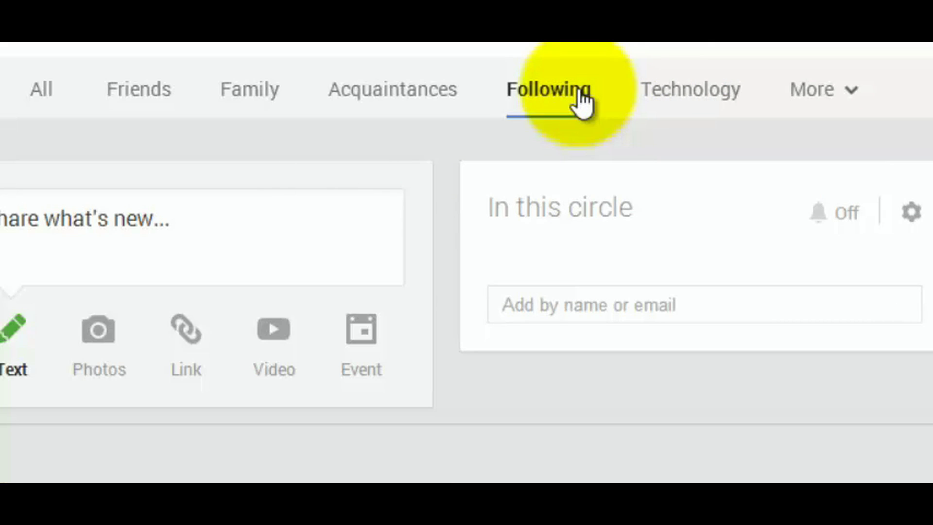
{"action": "left_click", "coordinate": [422, 95]}
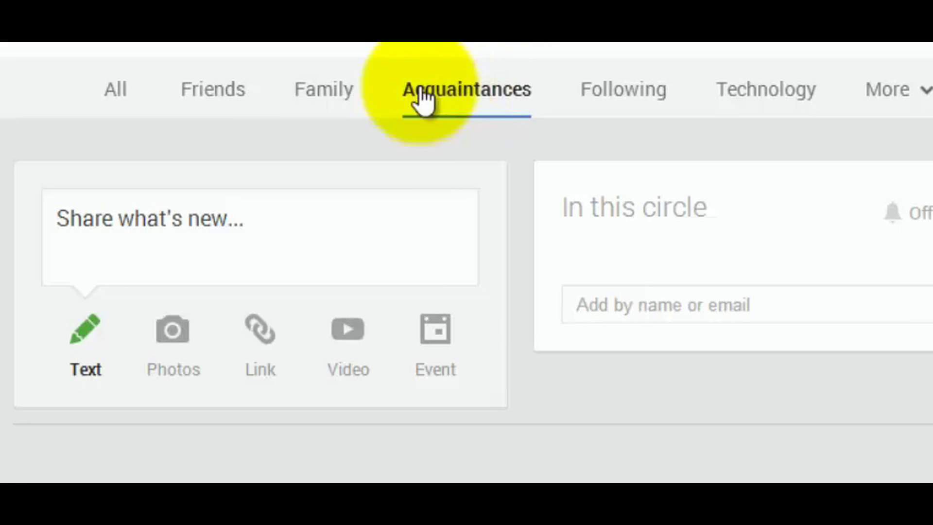
{"action": "left_click", "coordinate": [348, 89]}
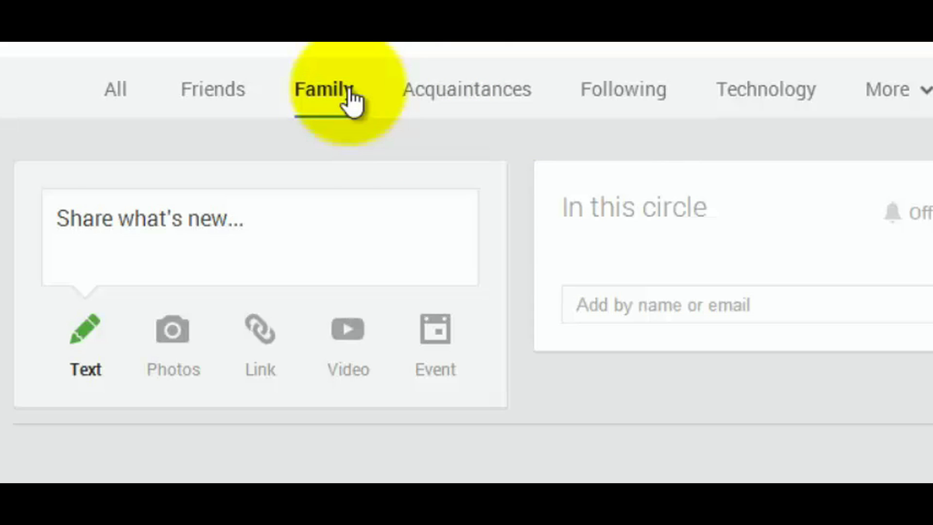
{"action": "left_click", "coordinate": [242, 89]}
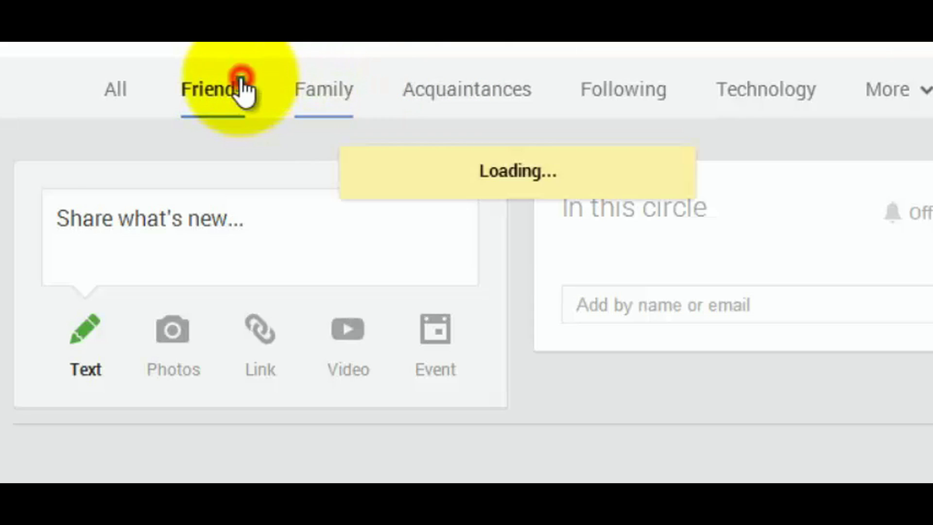
{"action": "left_click", "coordinate": [111, 91]}
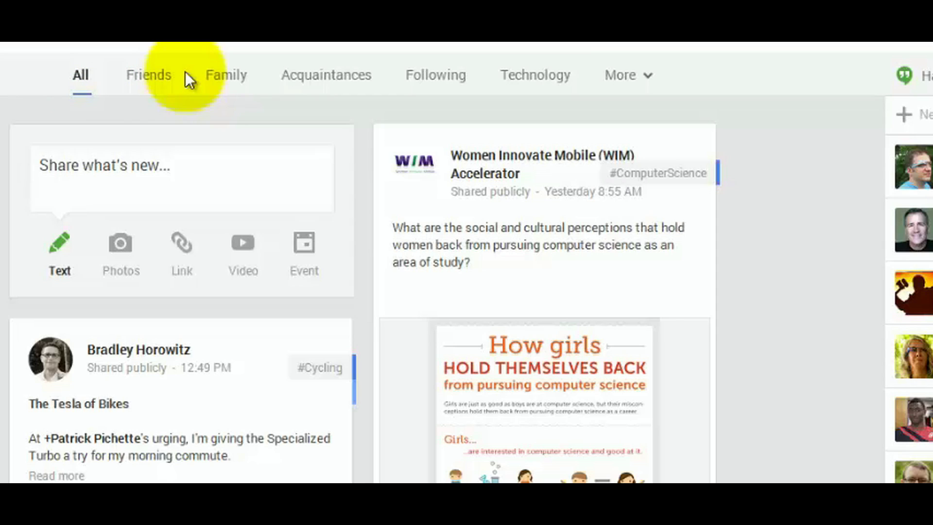
{"action": "left_click", "coordinate": [155, 73]}
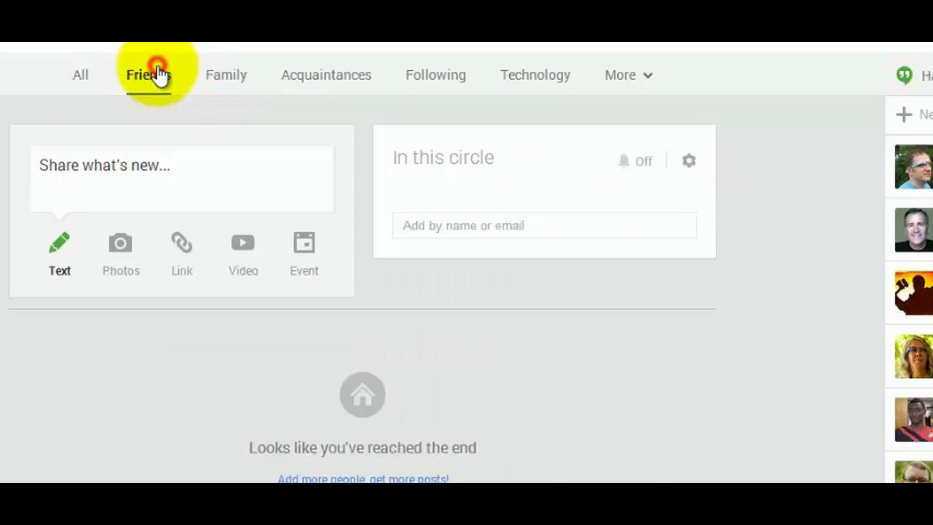
{"action": "left_click", "coordinate": [215, 76]}
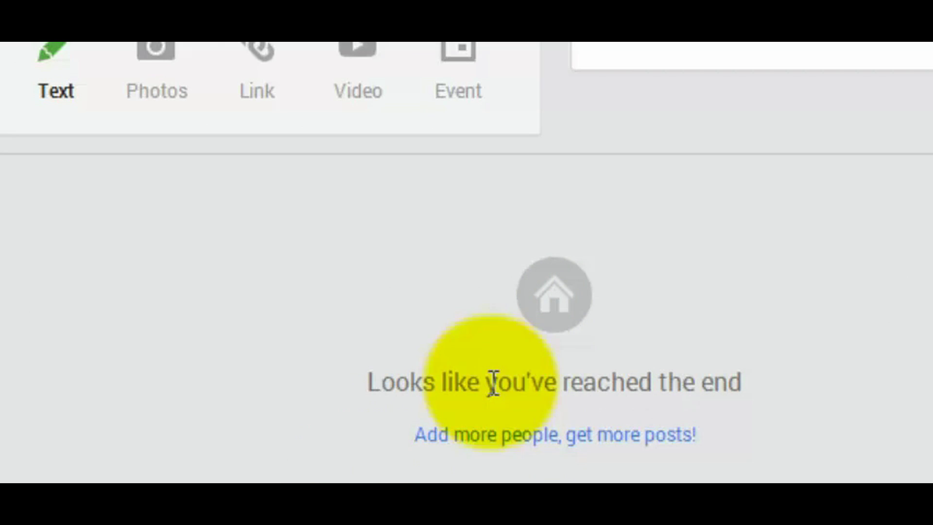
Open the page for adding more people from the empty circle stream and complete its short tour.
{"action": "left_click", "coordinate": [529, 432]}
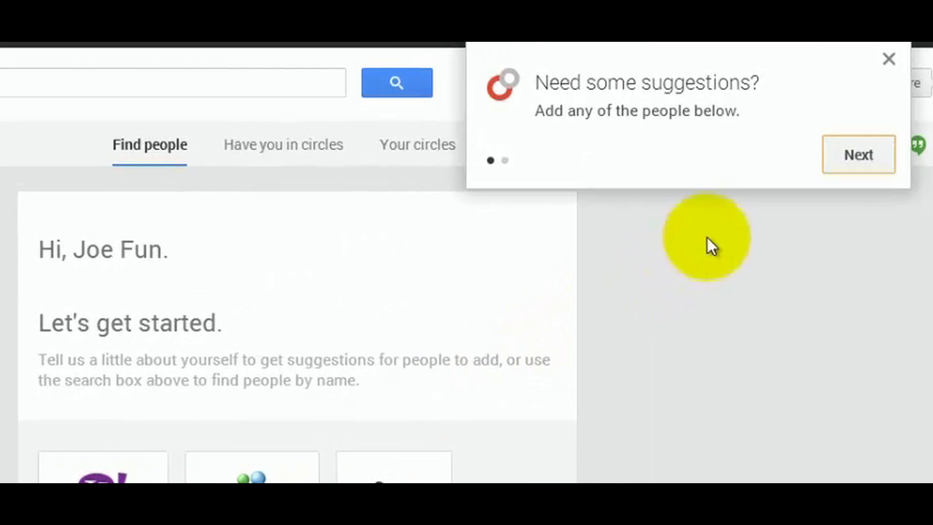
{"action": "left_click", "coordinate": [840, 149]}
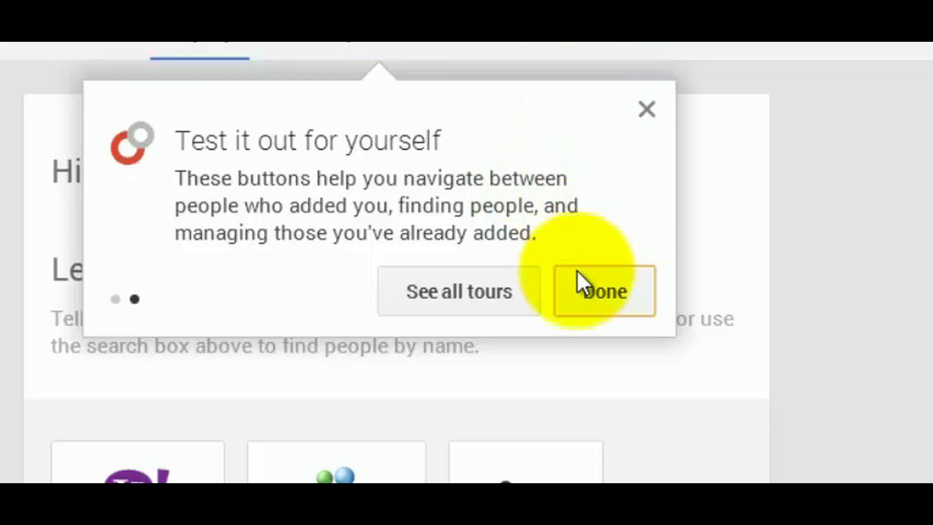
{"action": "left_click", "coordinate": [592, 280]}
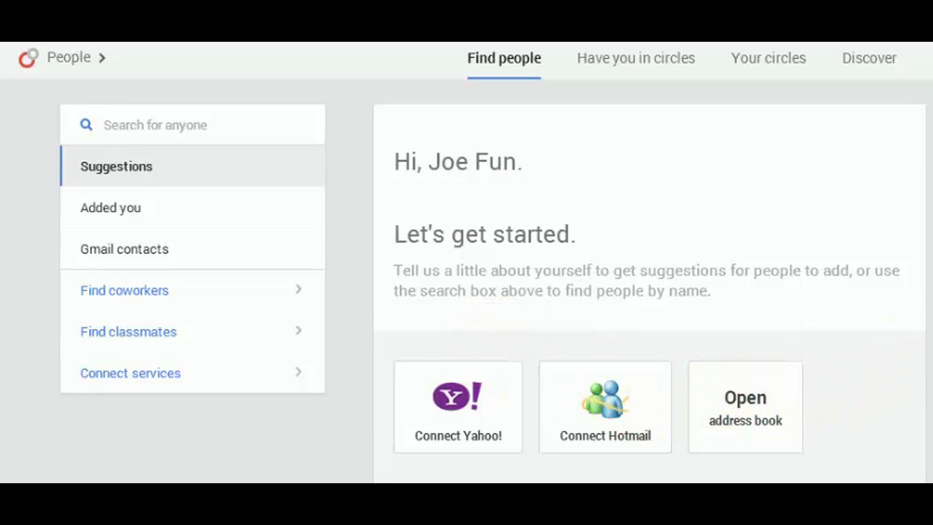
Examine the suggestions page from the connectable services through Find coworkers and Find classmates, and return to its beginning.
{"action": "scroll", "coordinate": [467, 262], "scroll_direction": "down", "scroll_amount": 3}
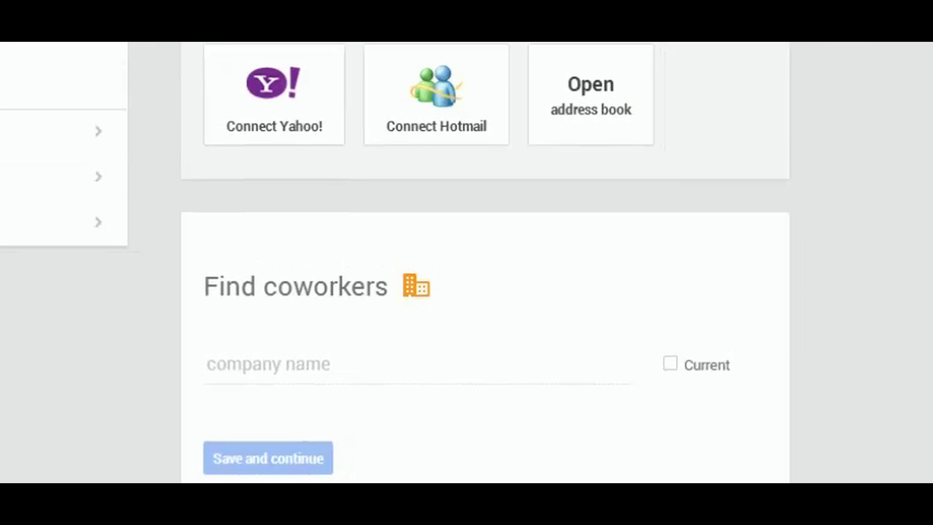
{"action": "scroll", "coordinate": [485, 259], "scroll_direction": "down", "scroll_amount": 1}
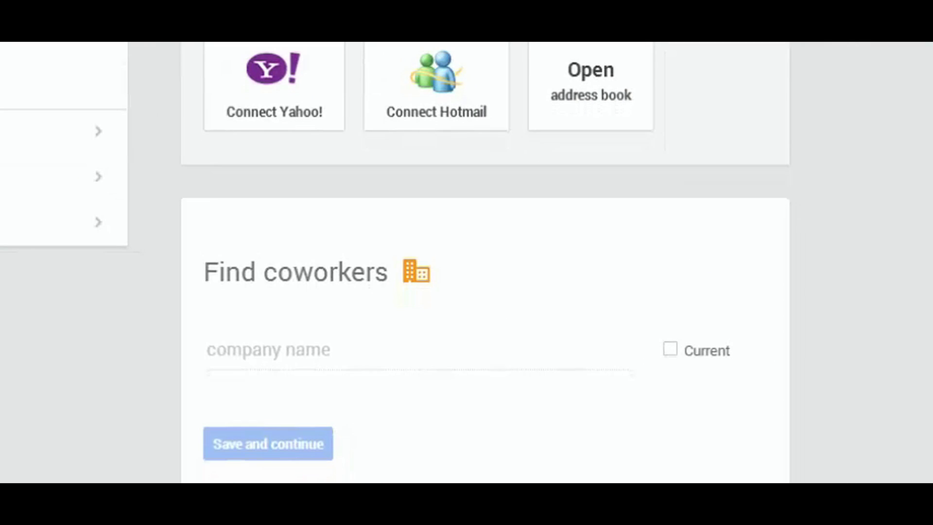
{"action": "scroll", "coordinate": [485, 263], "scroll_direction": "down", "scroll_amount": 1}
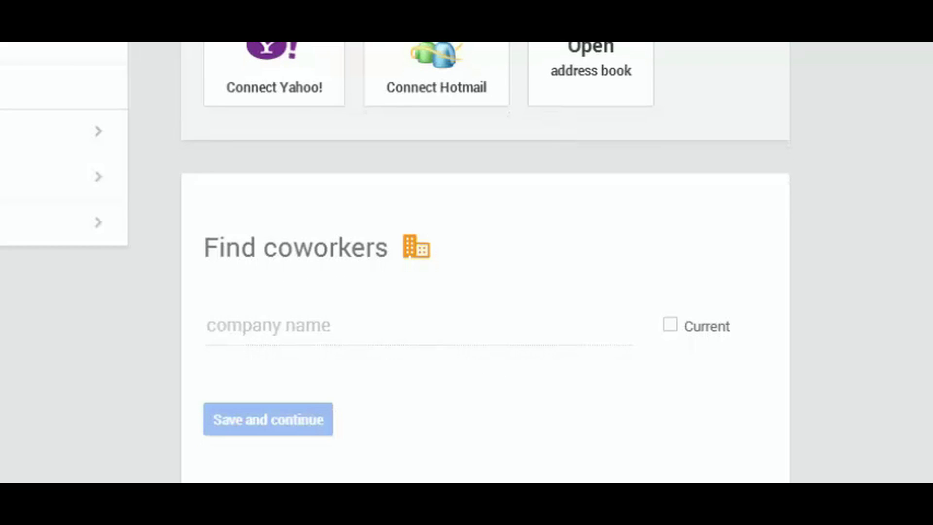
{"action": "scroll", "coordinate": [485, 262], "scroll_direction": "down", "scroll_amount": 2}
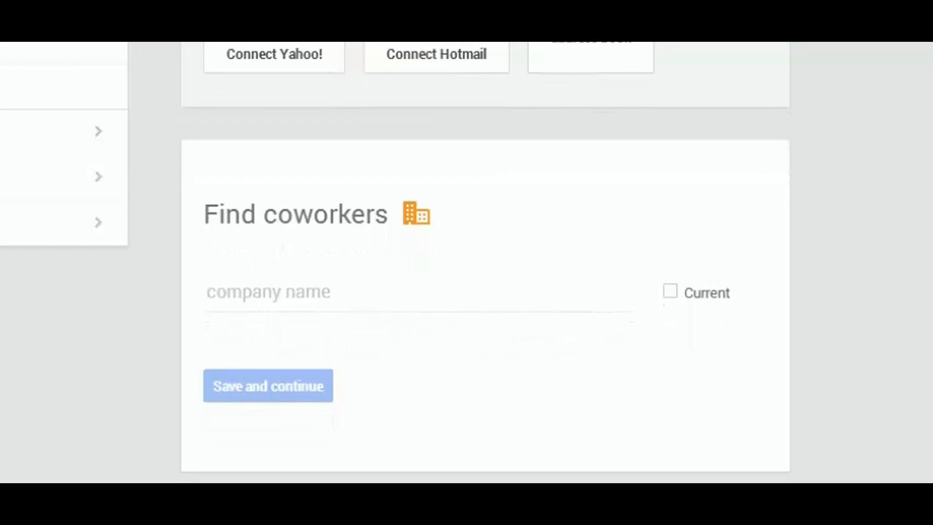
{"action": "scroll", "coordinate": [485, 262], "scroll_direction": "down", "scroll_amount": 4}
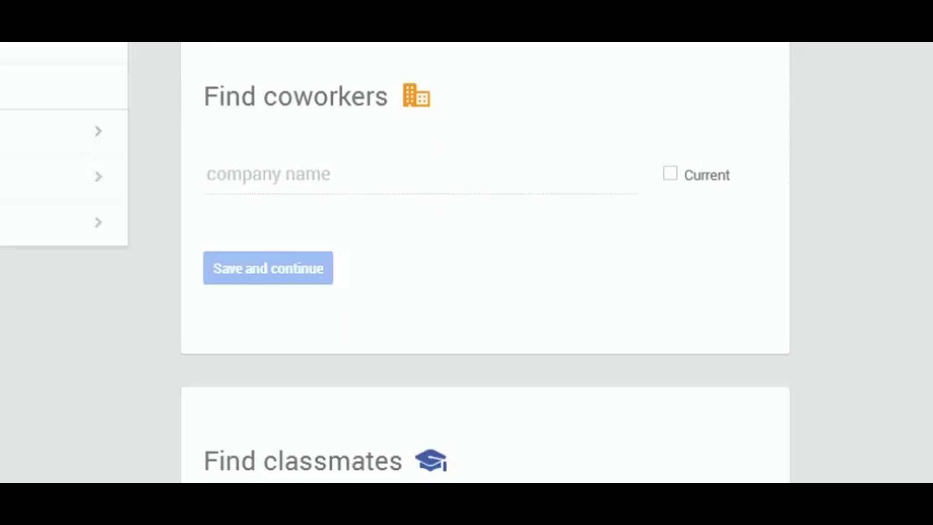
{"action": "scroll", "coordinate": [485, 262], "scroll_direction": "down", "scroll_amount": 2}
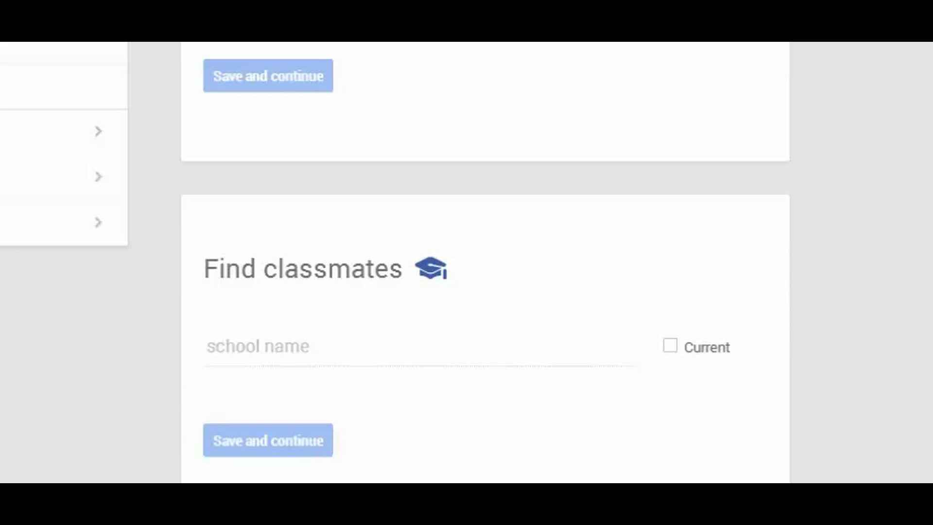
{"action": "scroll", "coordinate": [485, 262], "scroll_direction": "up", "scroll_amount": 10}
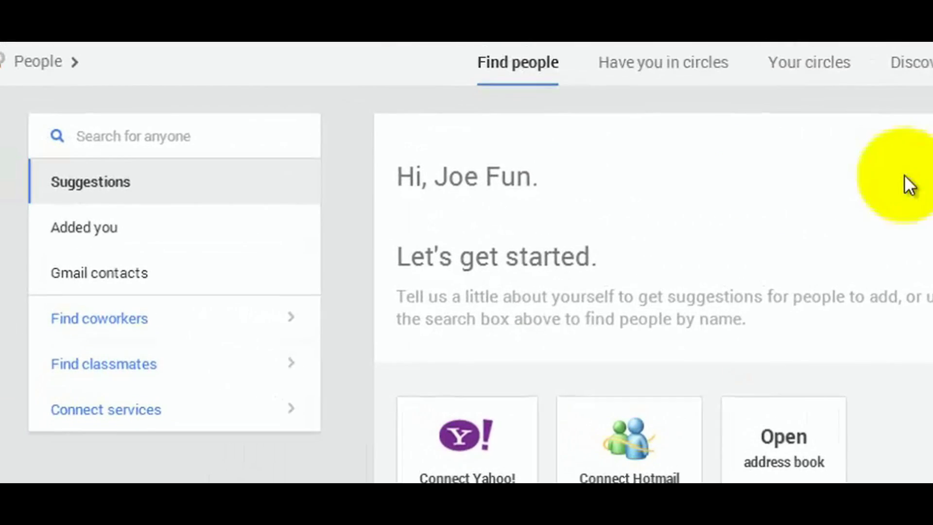
Check the people listed under Added you and Gmail contacts, and view the Connect services options without connecting any.
{"action": "left_click", "coordinate": [110, 228]}
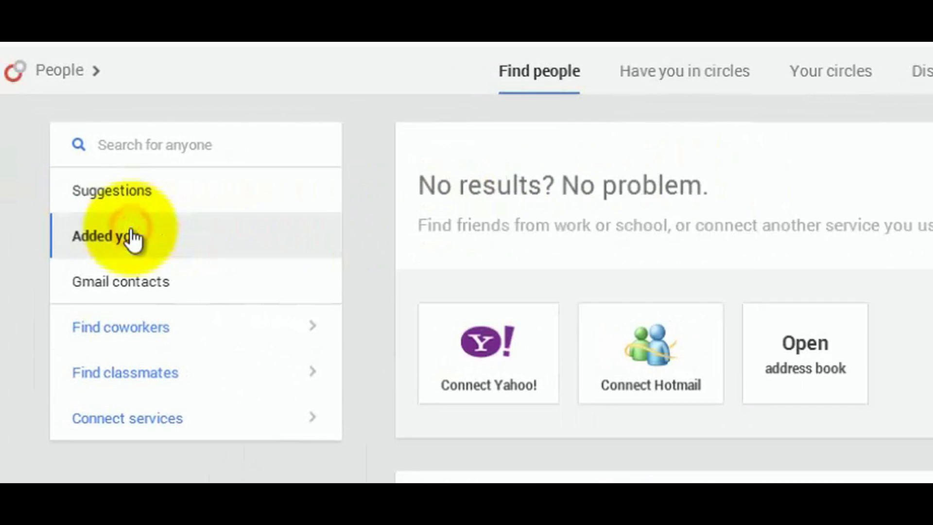
{"action": "left_click", "coordinate": [118, 292]}
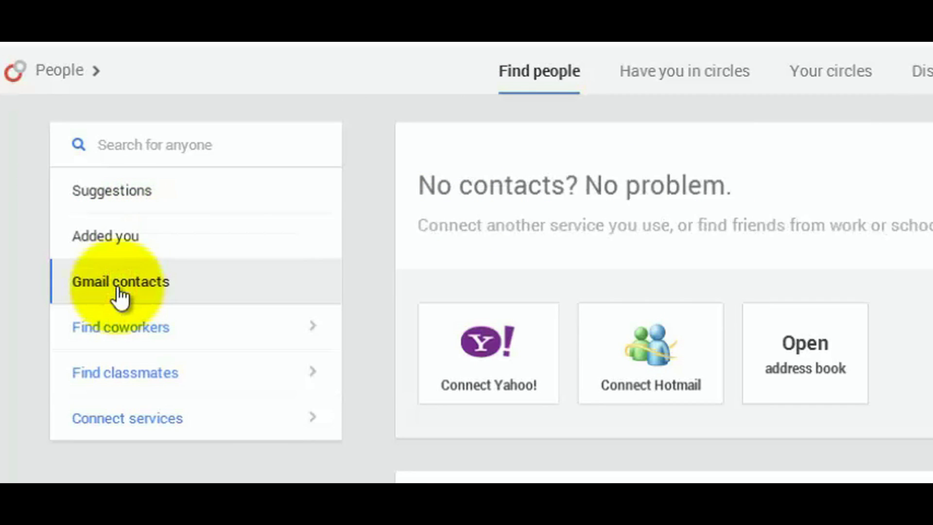
{"action": "left_click", "coordinate": [128, 321]}
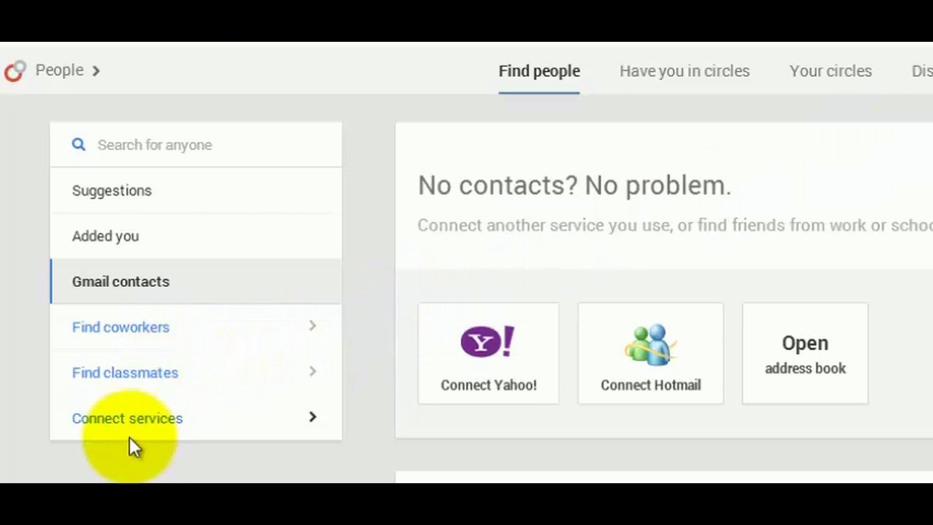
{"action": "left_click", "coordinate": [127, 422]}
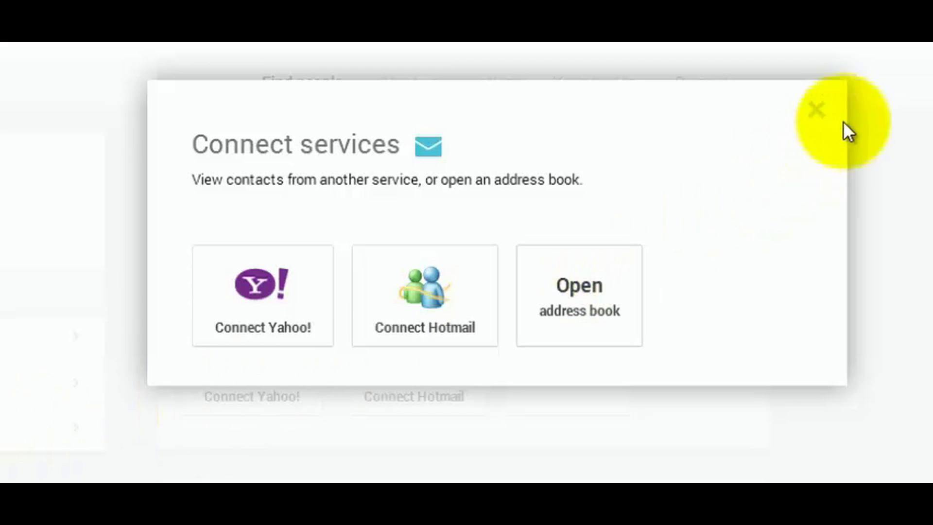
{"action": "left_click", "coordinate": [822, 105]}
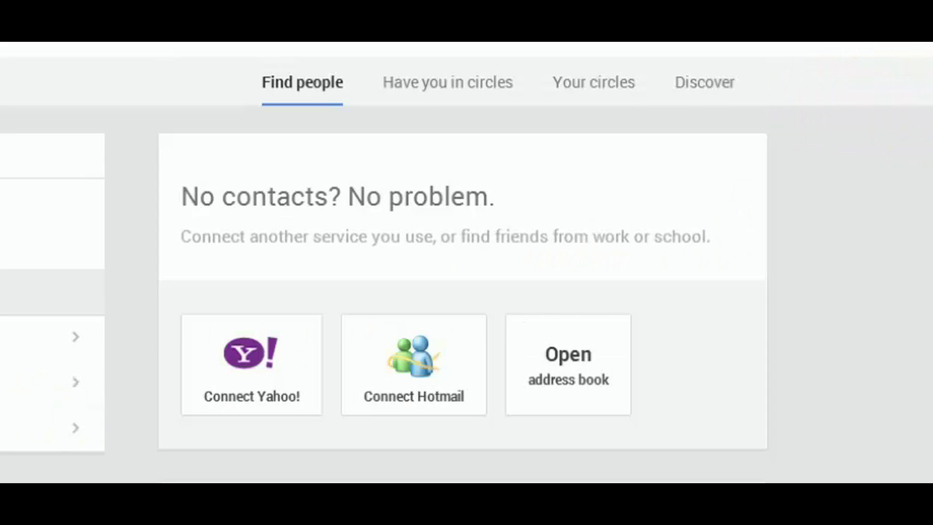
Open Your circles and inspect the Friends, Family, Acquaintances, Following and Technology circles.
{"action": "left_click", "coordinate": [590, 82]}
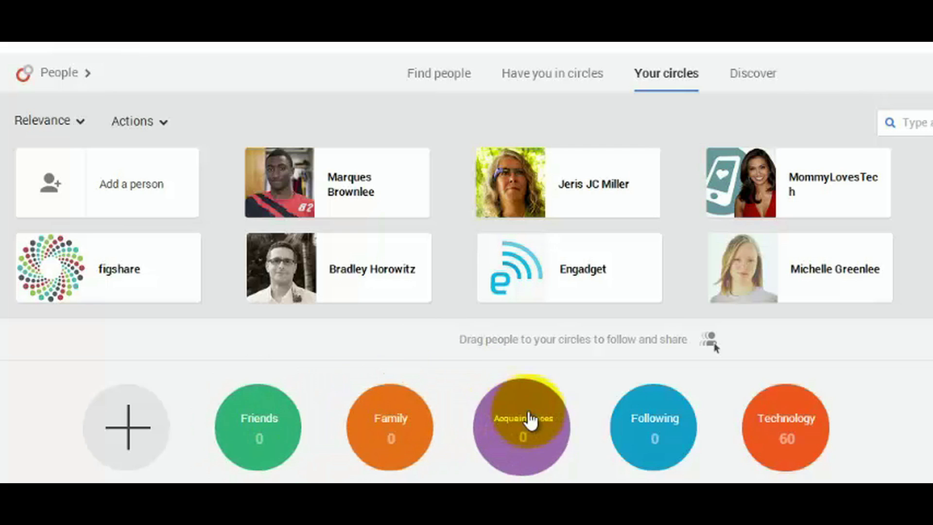
{"action": "mouse_move", "coordinate": [801, 421]}
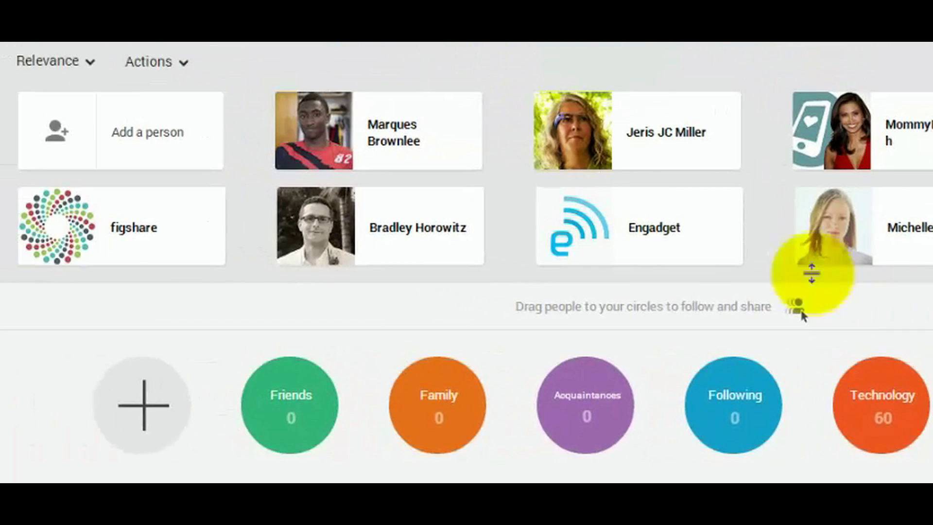
Try to move the Marques Brownlee card from the people list onto the Friends circle.
{"action": "mouse_move", "coordinate": [416, 104]}
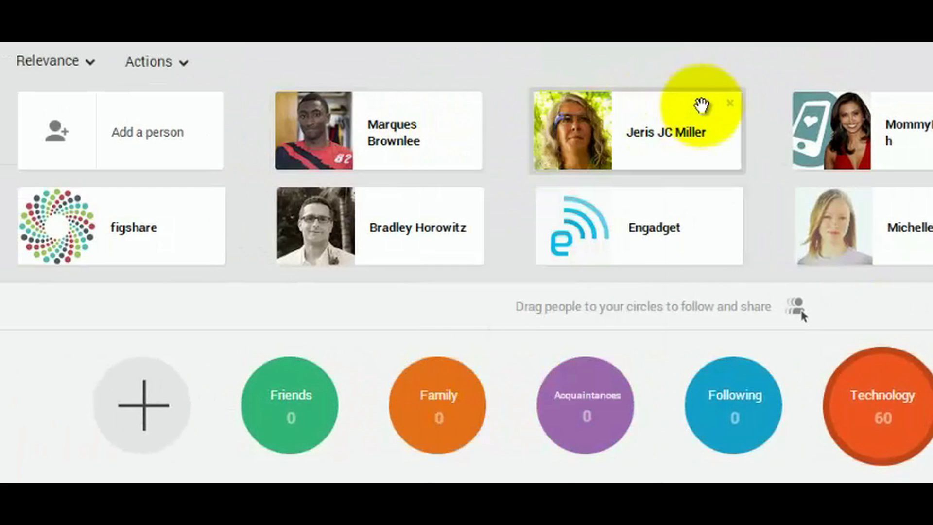
{"action": "left_click_drag", "start_coordinate": [433, 119], "coordinate": [324, 402]}
{"action": "left_click_drag", "start_coordinate": [335, 237], "coordinate": [397, 110]}
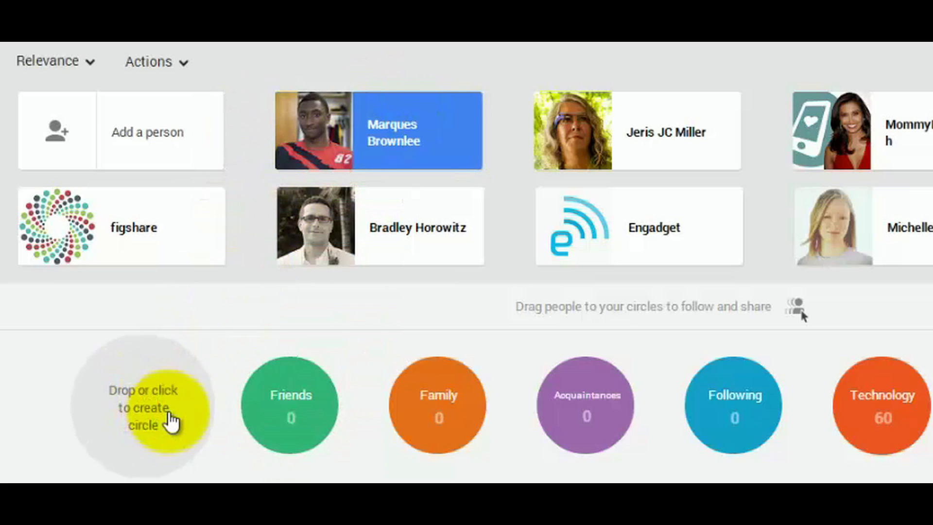
Create a new empty circle named Facebook Friends.
{"action": "left_click", "coordinate": [170, 422]}
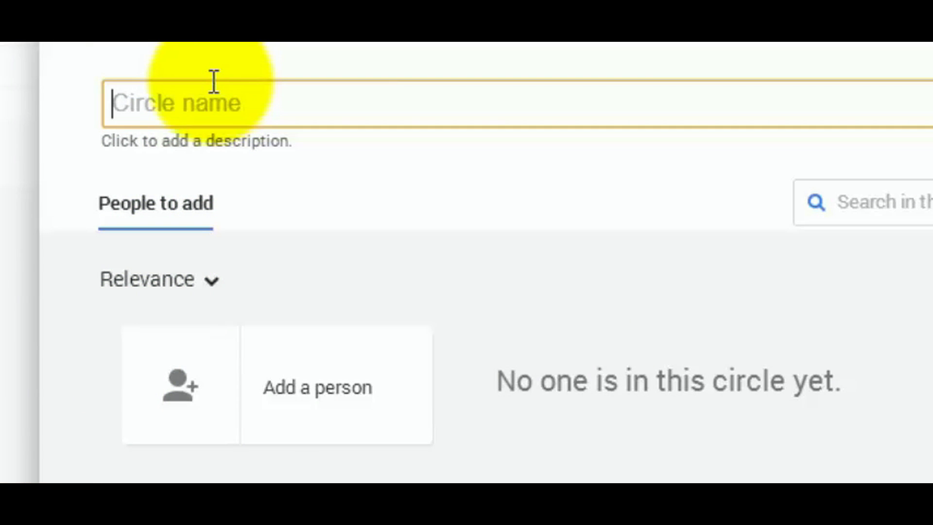
{"action": "type", "text": "Facebook Friends"}
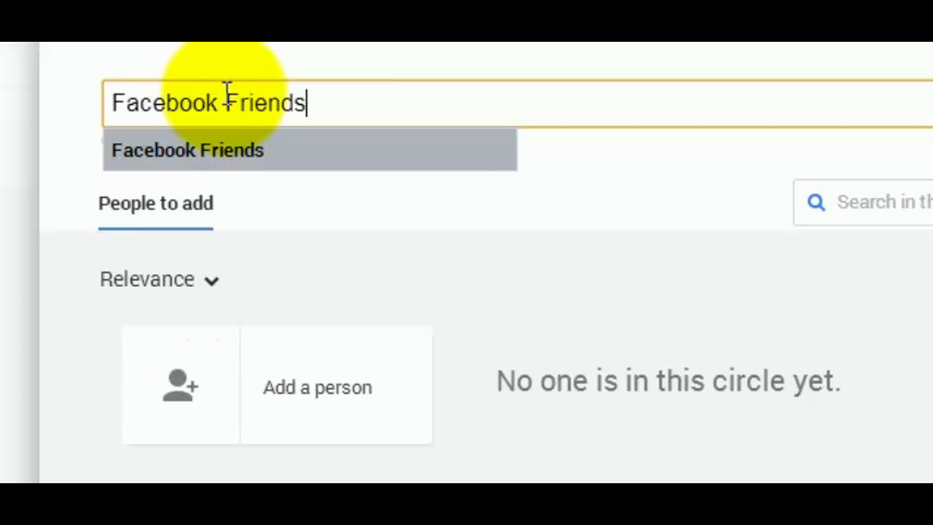
{"action": "left_click", "coordinate": [258, 191]}
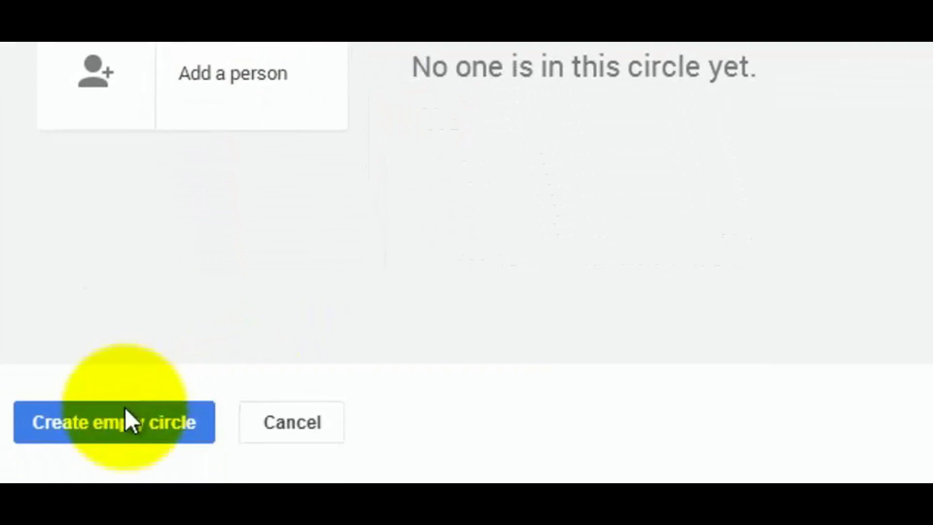
{"action": "left_click", "coordinate": [122, 423]}
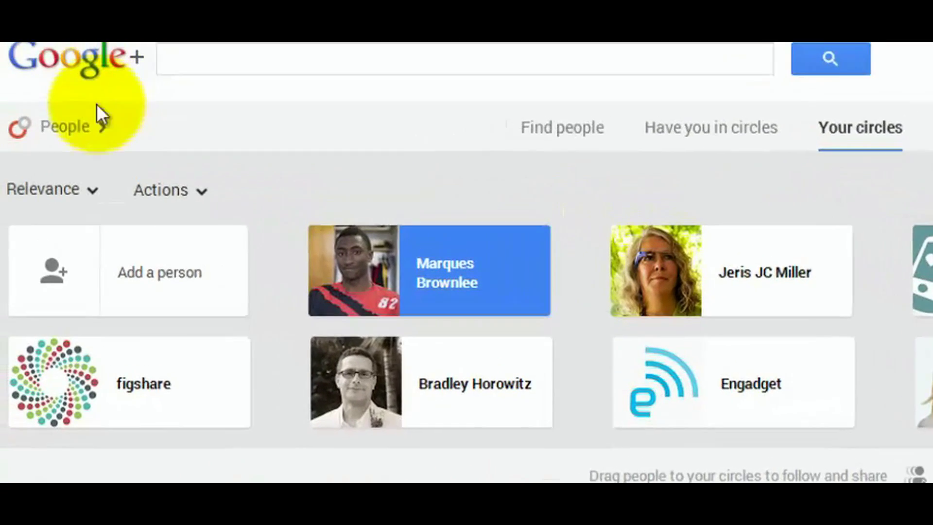
Return to the Home stream, write a post reading "Welcome", and look through the circles available as its audience.
{"action": "left_click", "coordinate": [79, 146]}
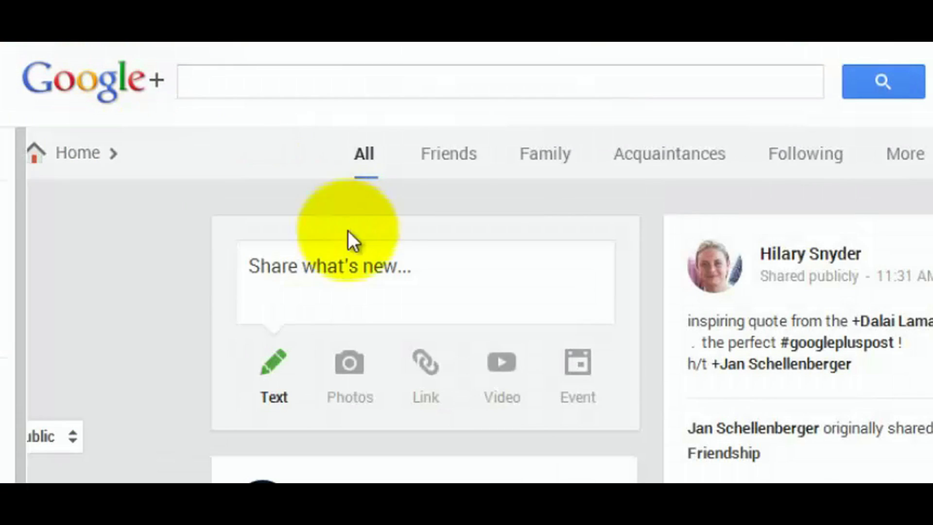
{"action": "left_click", "coordinate": [360, 250]}
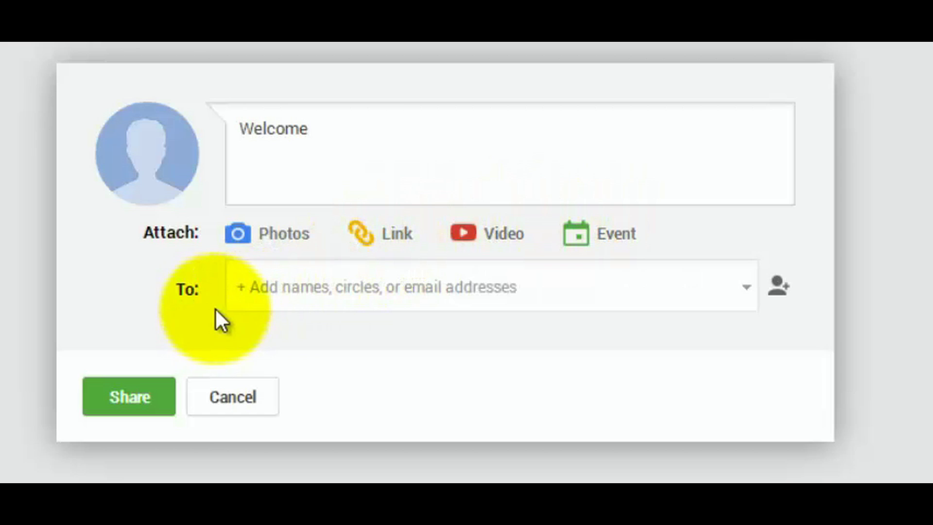
{"action": "left_click", "coordinate": [319, 288]}
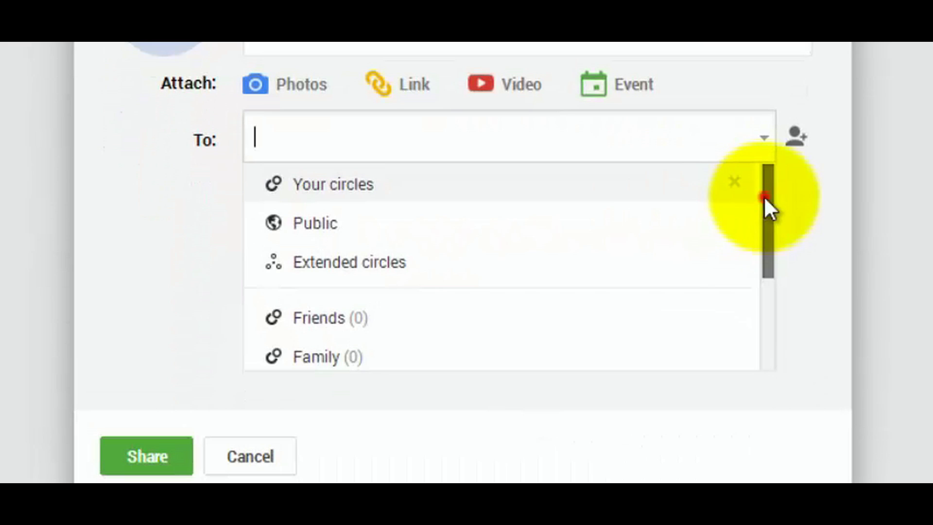
{"action": "left_click_drag", "start_coordinate": [764, 197], "coordinate": [762, 297]}
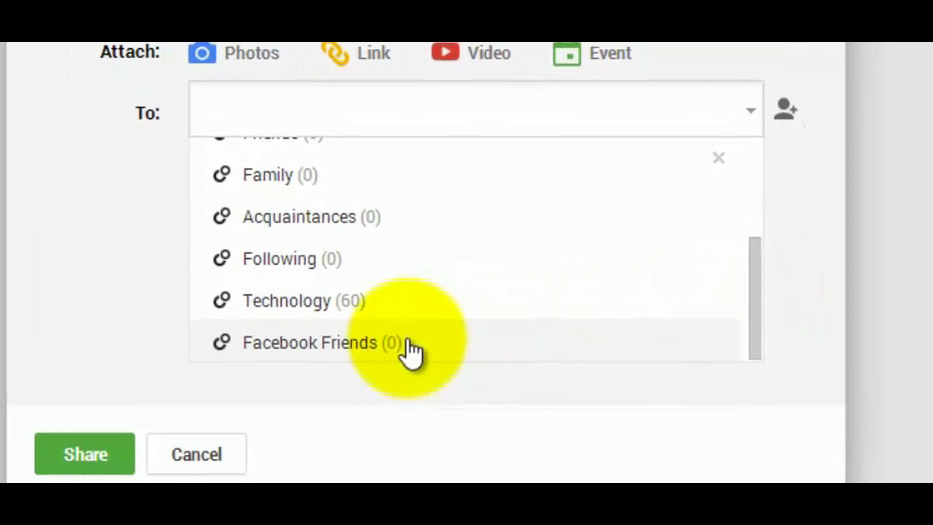
{"action": "left_click", "coordinate": [144, 265]}
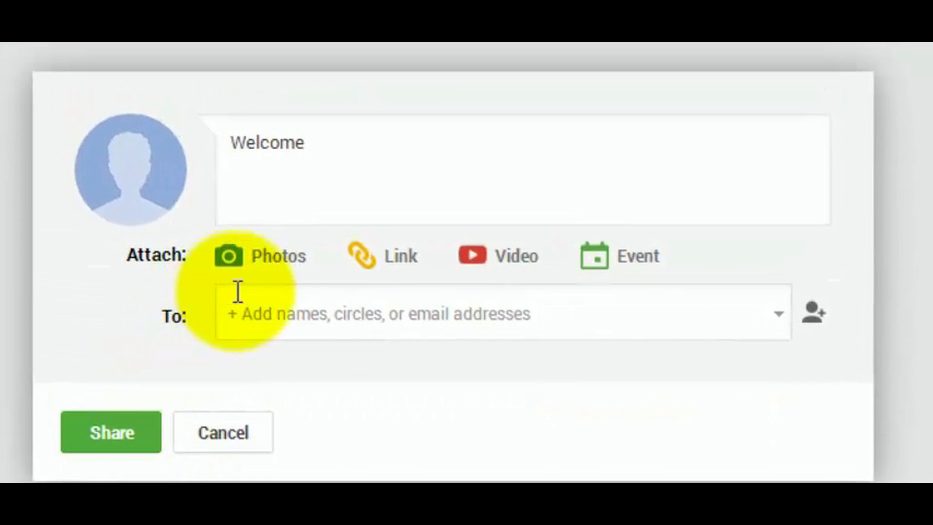
Set the post's audience to Public, share it, and dismiss the quick posting tips.
{"action": "left_click", "coordinate": [104, 442]}
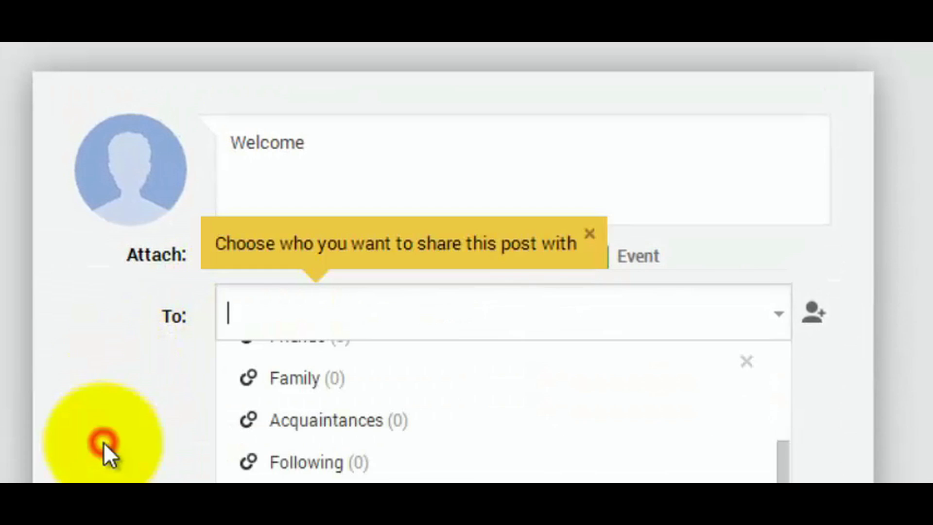
{"action": "left_click", "coordinate": [287, 318]}
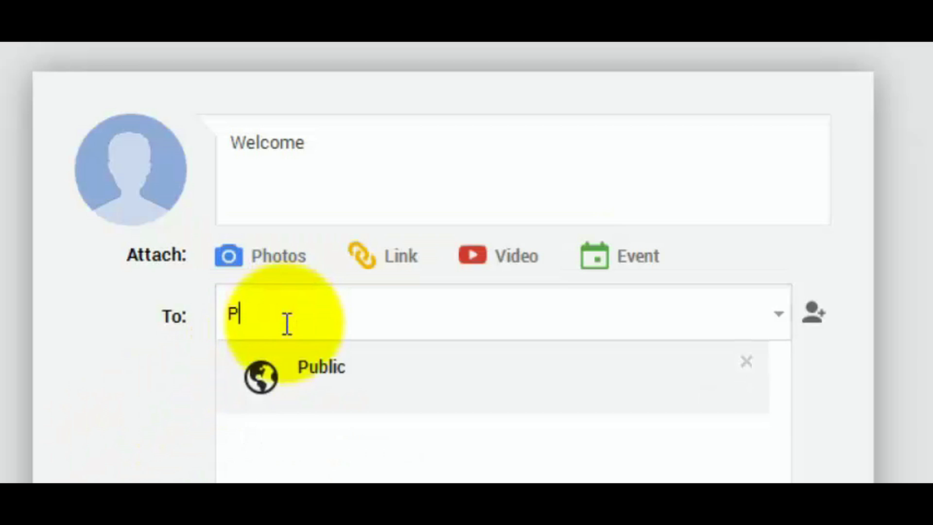
{"action": "left_click", "coordinate": [311, 378]}
{"action": "left_click", "coordinate": [122, 381]}
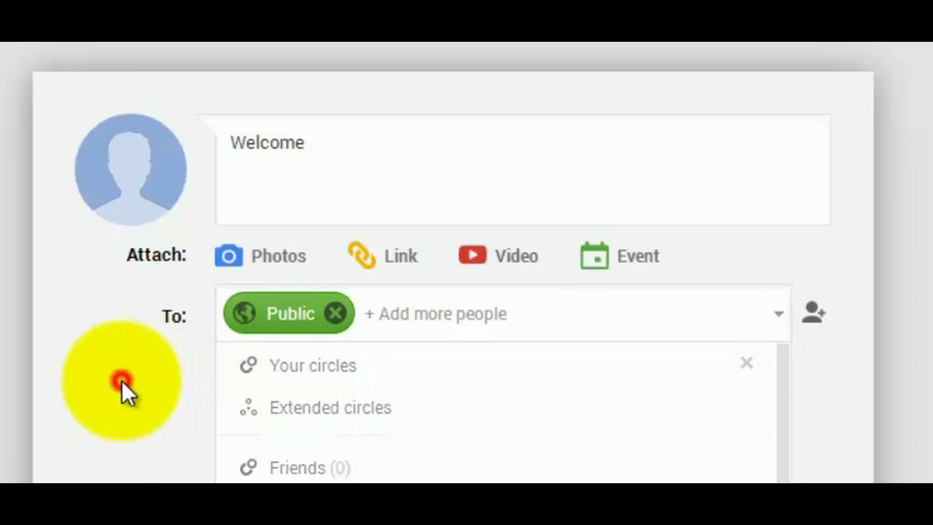
{"action": "left_click", "coordinate": [102, 428]}
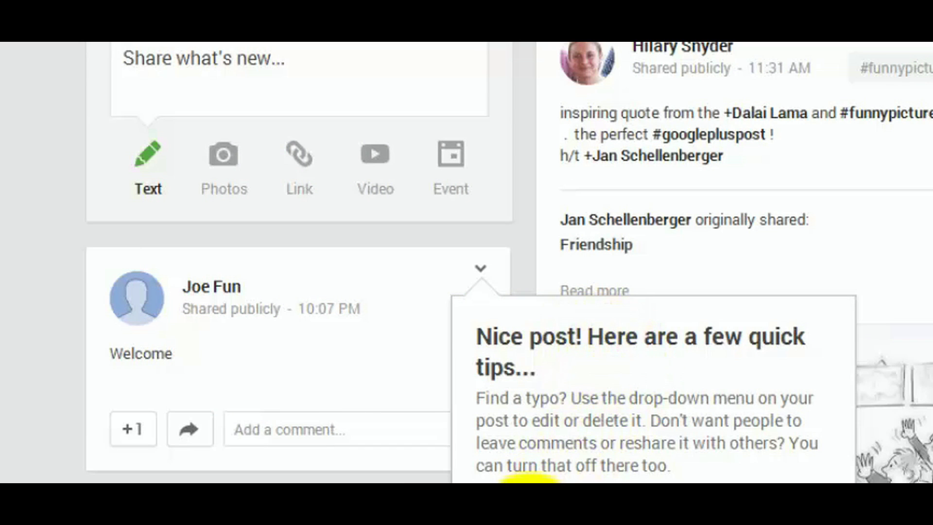
{"action": "left_click", "coordinate": [525, 481]}
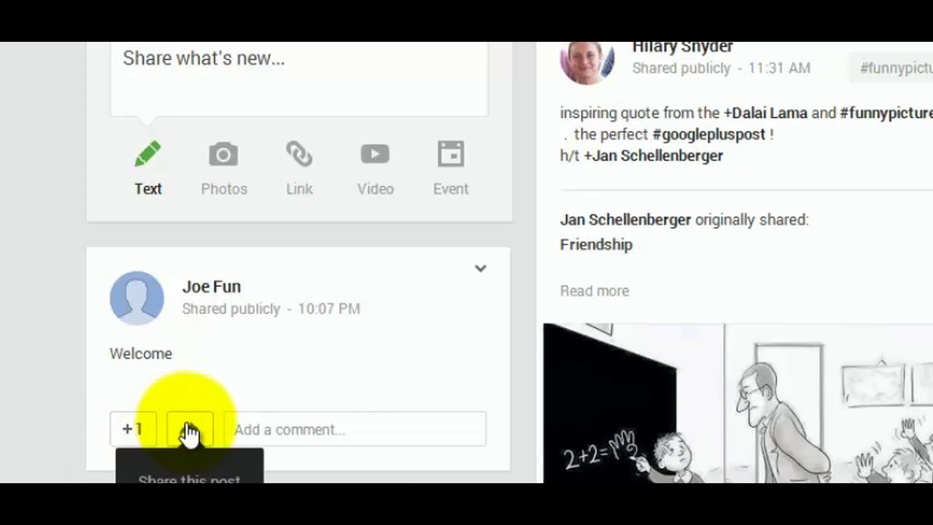
Write a second post reading "Welcome to Google +" and share it only with the Facebook Friends circle.
{"action": "left_click", "coordinate": [281, 58]}
{"action": "type", "text": "Welcome to Google +"}
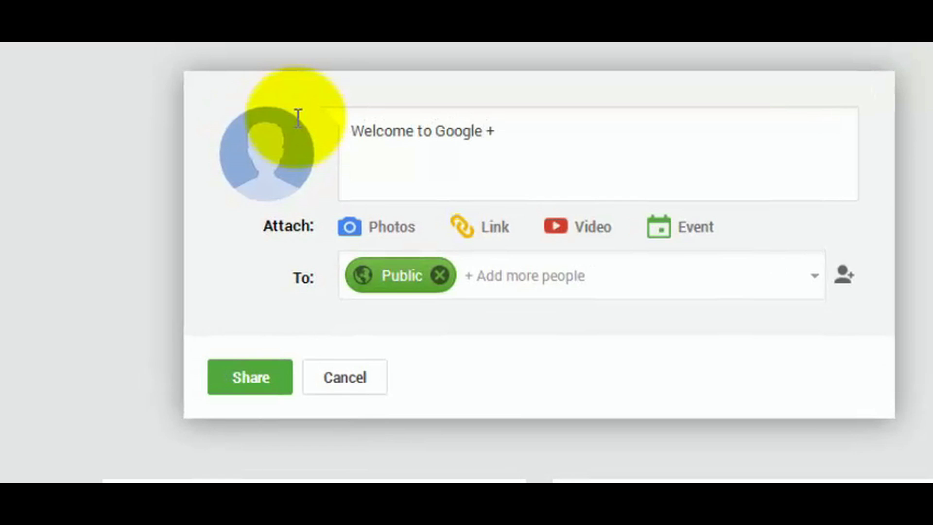
{"action": "left_click", "coordinate": [437, 264]}
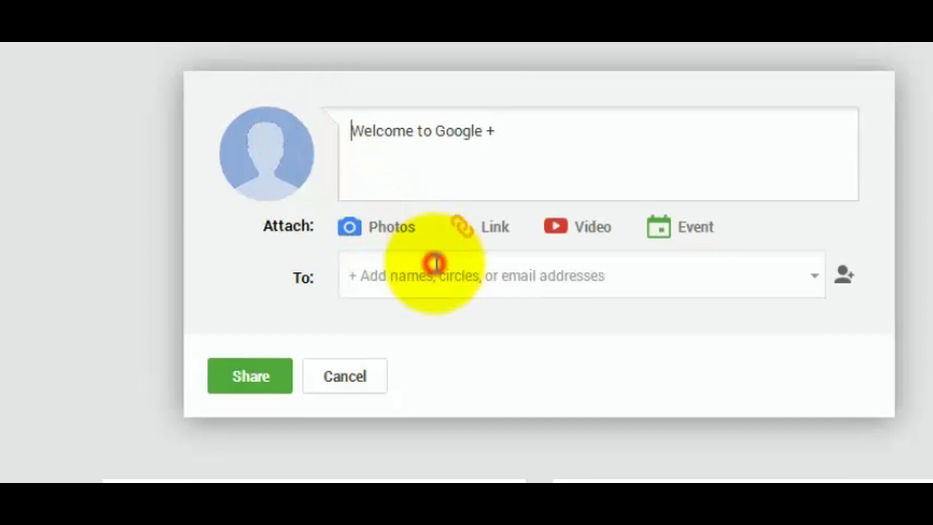
{"action": "left_click", "coordinate": [438, 267]}
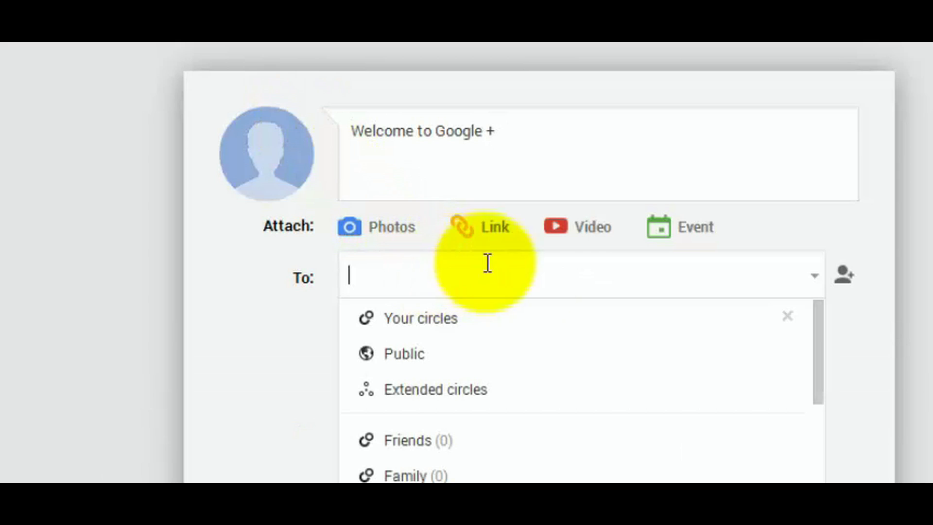
{"action": "left_click", "coordinate": [820, 318]}
{"action": "left_click_drag", "start_coordinate": [820, 319], "coordinate": [820, 420]}
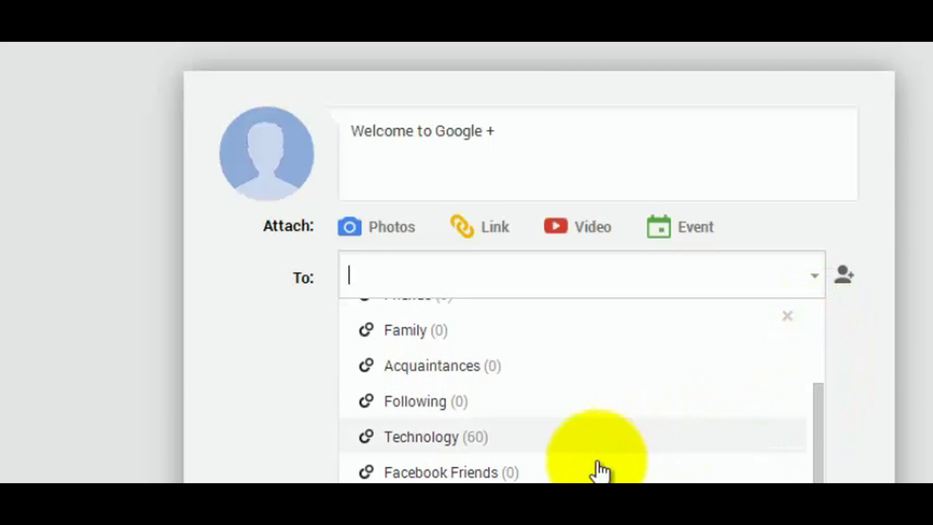
{"action": "left_click", "coordinate": [608, 472]}
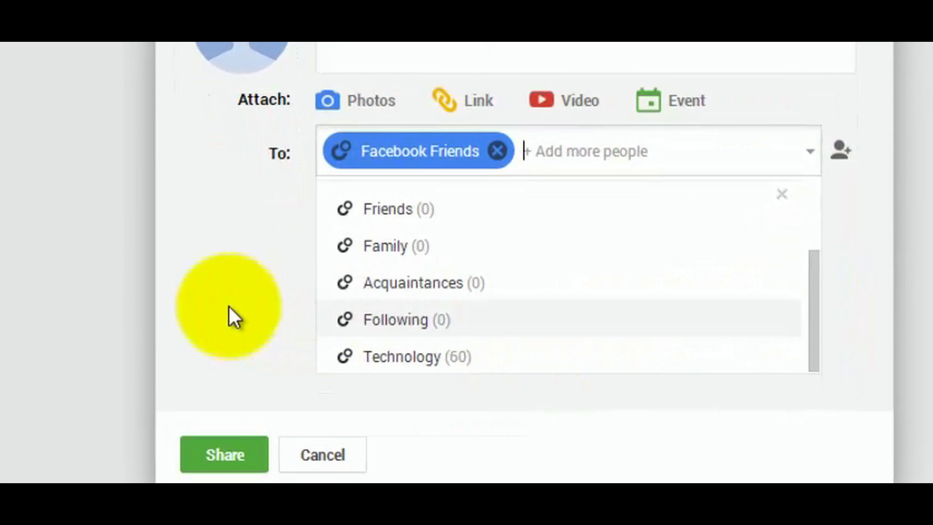
{"action": "left_click", "coordinate": [227, 306]}
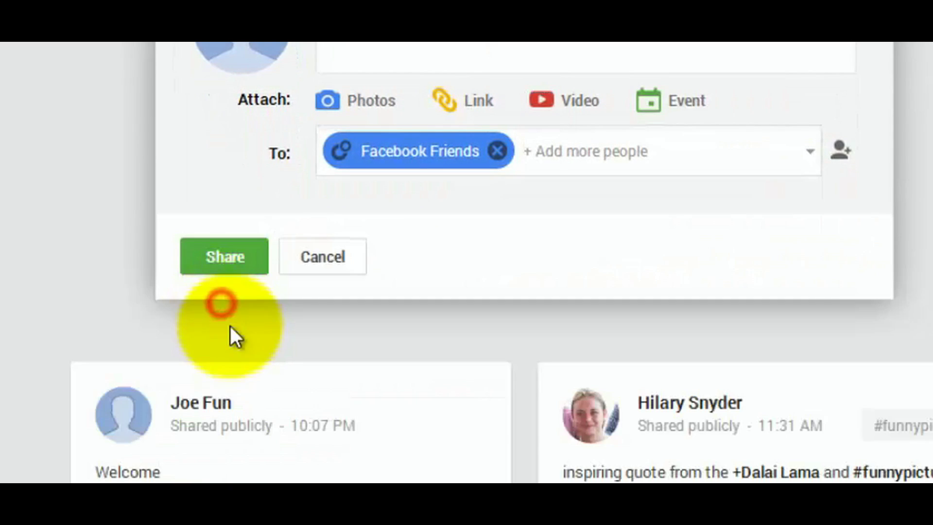
{"action": "left_click", "coordinate": [224, 249]}
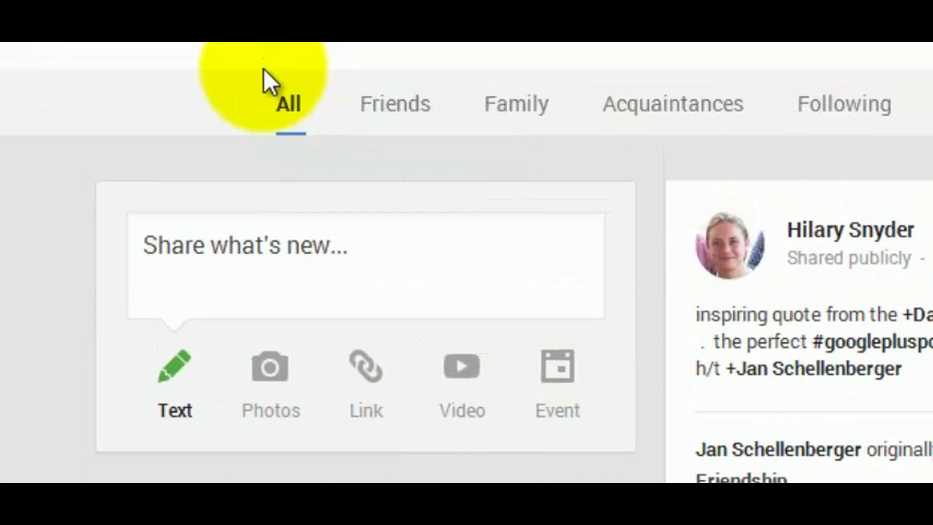
View the streams of the Friends, Family, Acquaintances and Following circles in turn.
{"action": "left_click", "coordinate": [381, 48]}
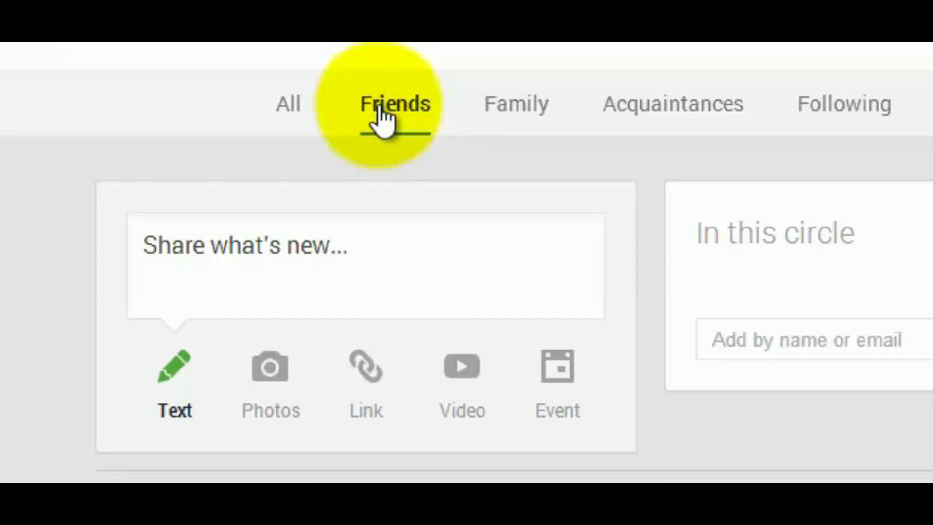
{"action": "left_click", "coordinate": [527, 119]}
{"action": "left_click", "coordinate": [628, 114]}
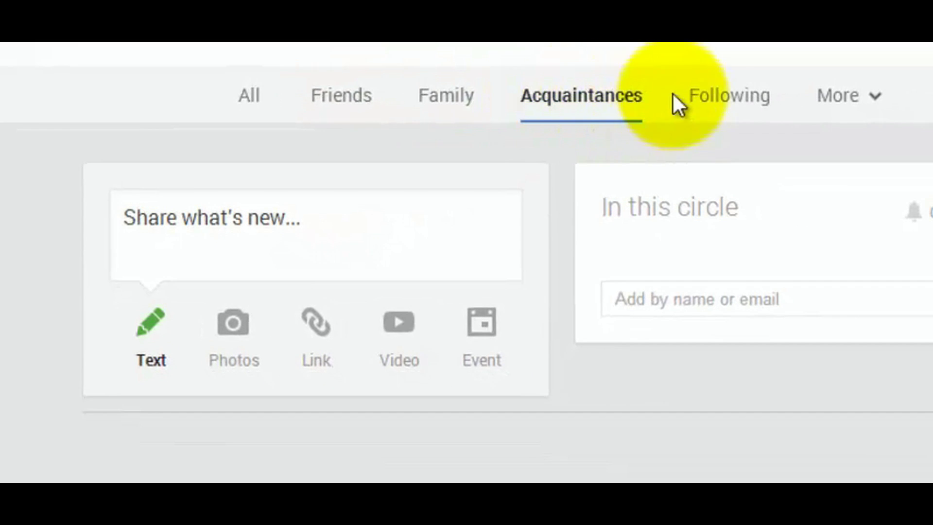
Open the Facebook Friends circle stream, inspect the sharing details of the private post, and leave the circle stream.
{"action": "left_click", "coordinate": [826, 102]}
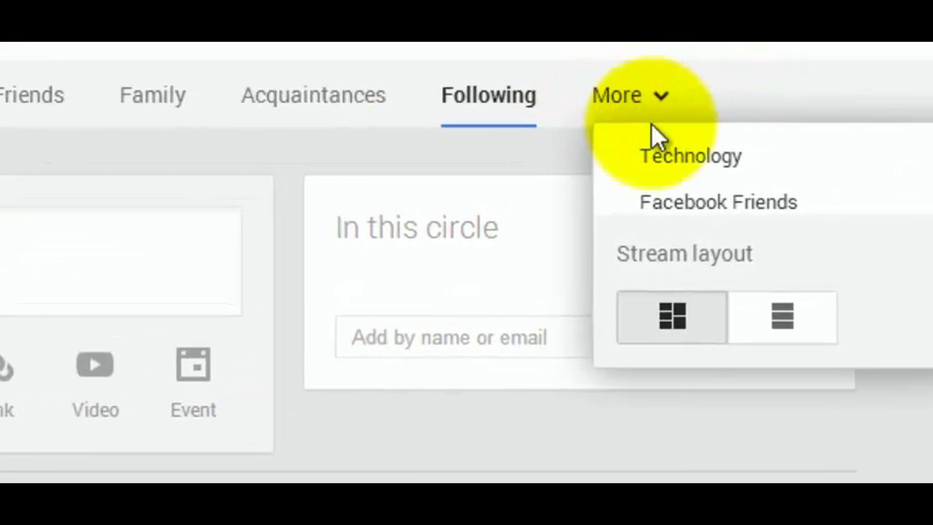
{"action": "left_click", "coordinate": [681, 182]}
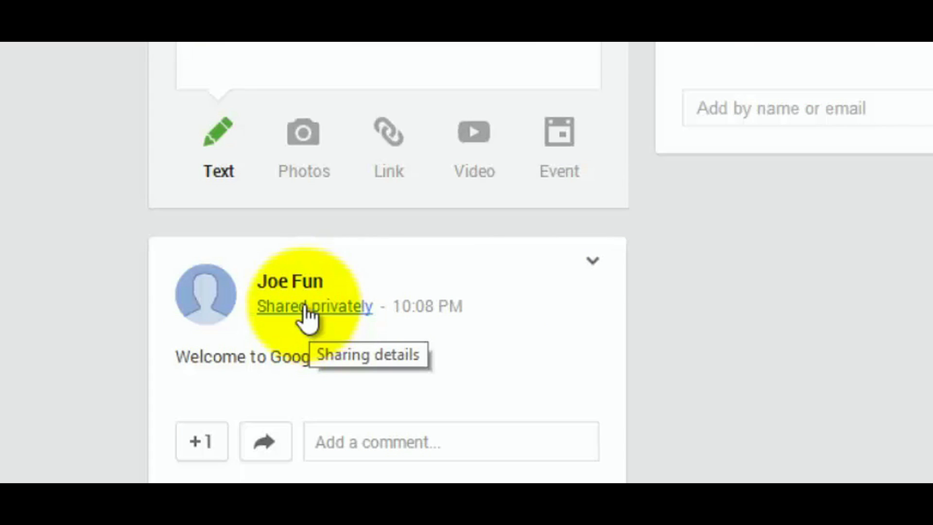
{"action": "left_click", "coordinate": [306, 315]}
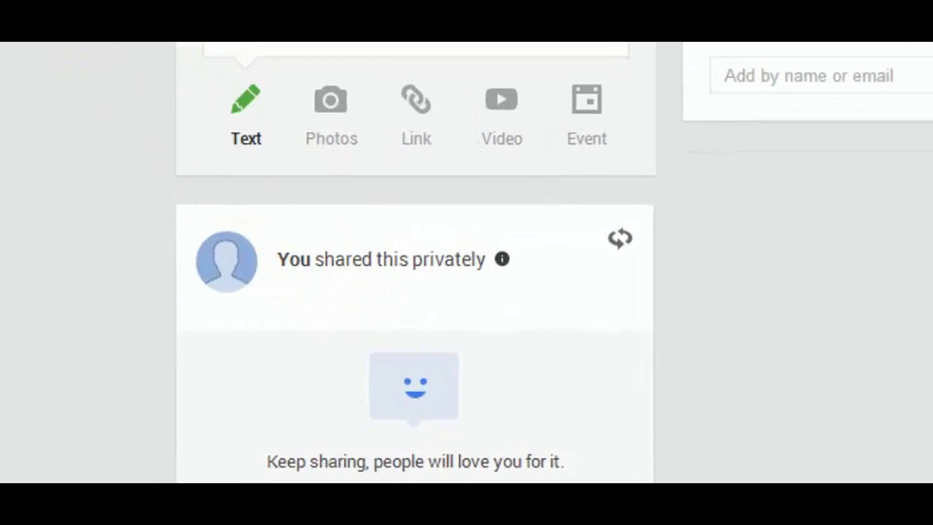
{"action": "left_click", "coordinate": [75, 119]}
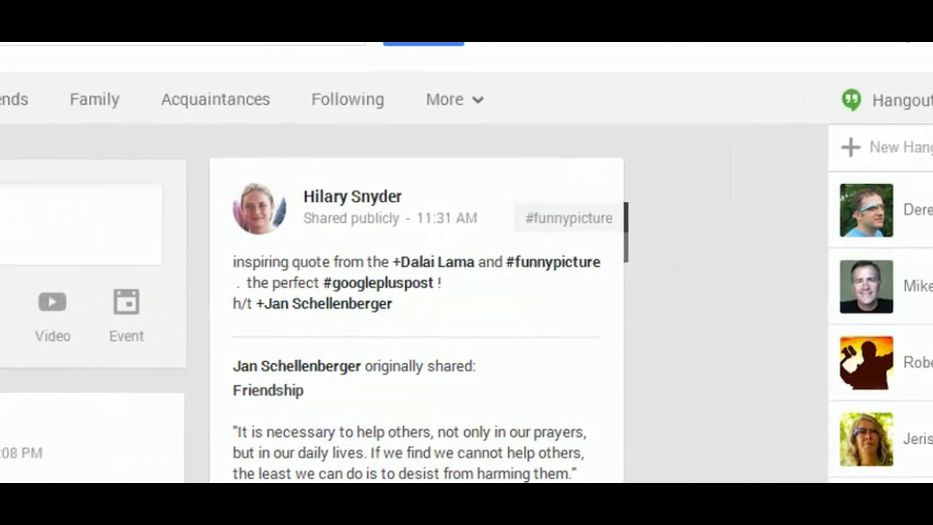
Open the profile page from the Home stream and bring its cover image into view.
{"action": "left_click", "coordinate": [48, 109]}
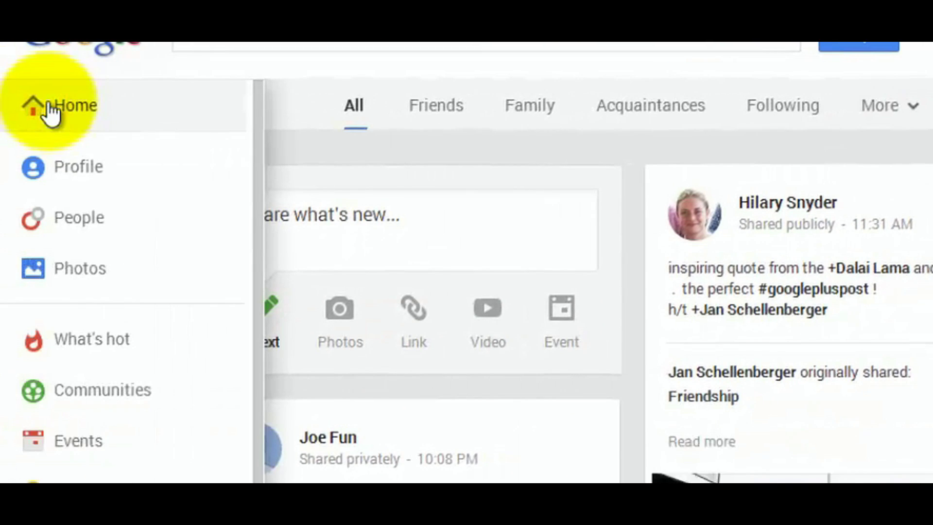
{"action": "left_click", "coordinate": [70, 167]}
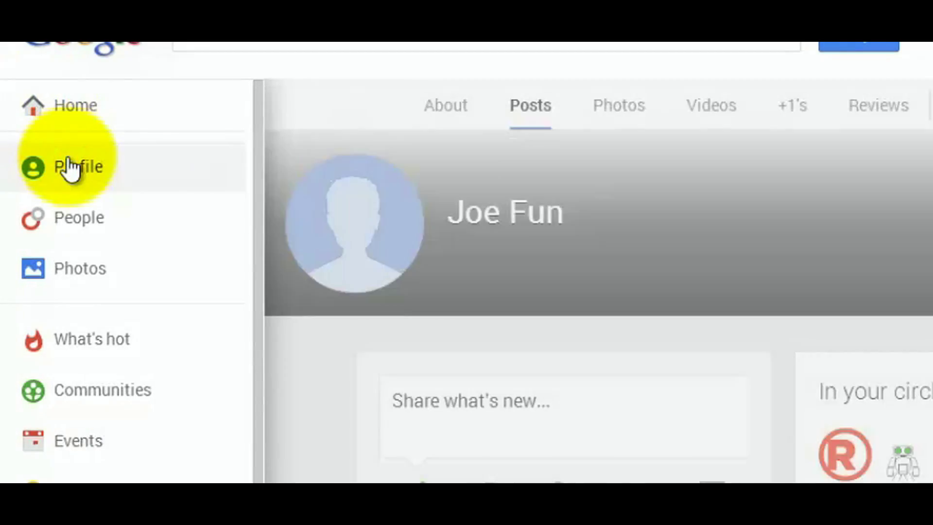
{"action": "scroll", "coordinate": [731, 180], "scroll_direction": "down", "scroll_amount": 2}
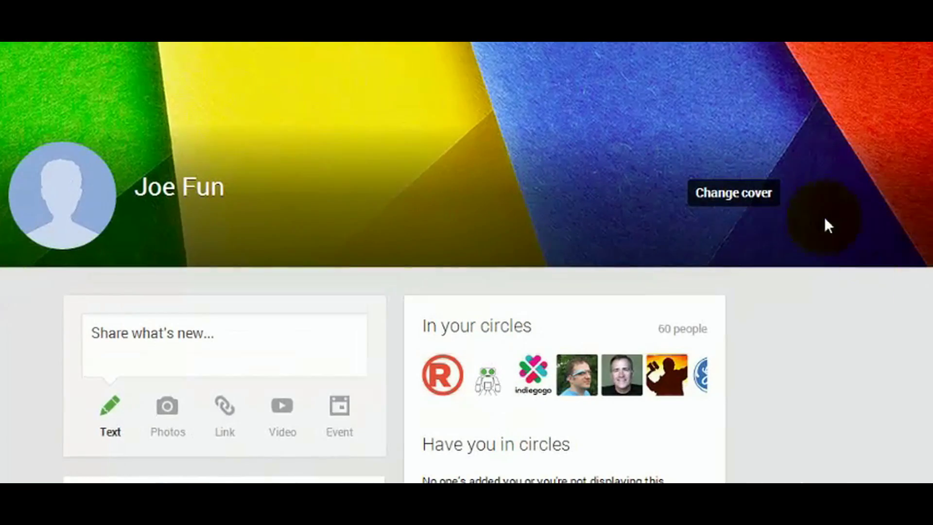
Replace the profile cover with the beach sunset photo from the gallery, enlarging the crop frame toward the photo's upper-left corner.
{"action": "left_click", "coordinate": [769, 197]}
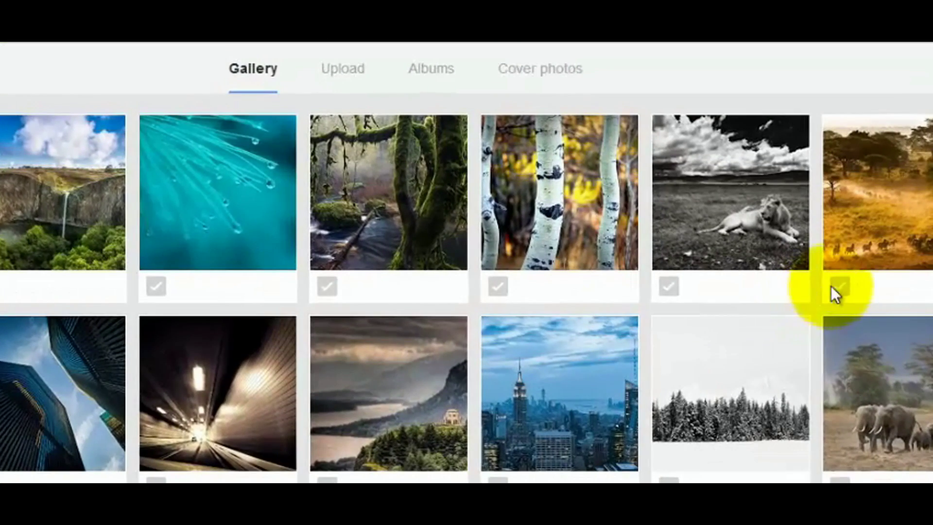
{"action": "scroll", "coordinate": [467, 287], "scroll_direction": "down", "scroll_amount": 5}
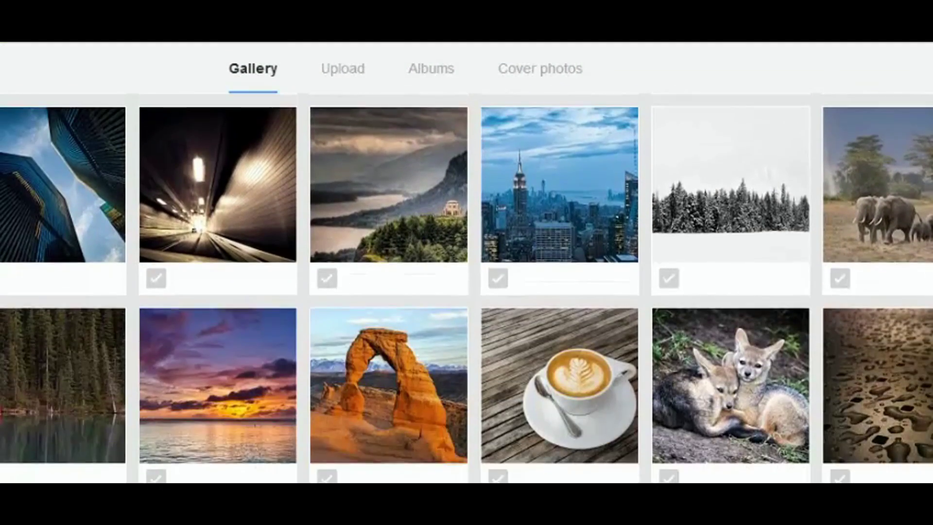
{"action": "scroll", "coordinate": [697, 427], "scroll_direction": "down", "scroll_amount": 3}
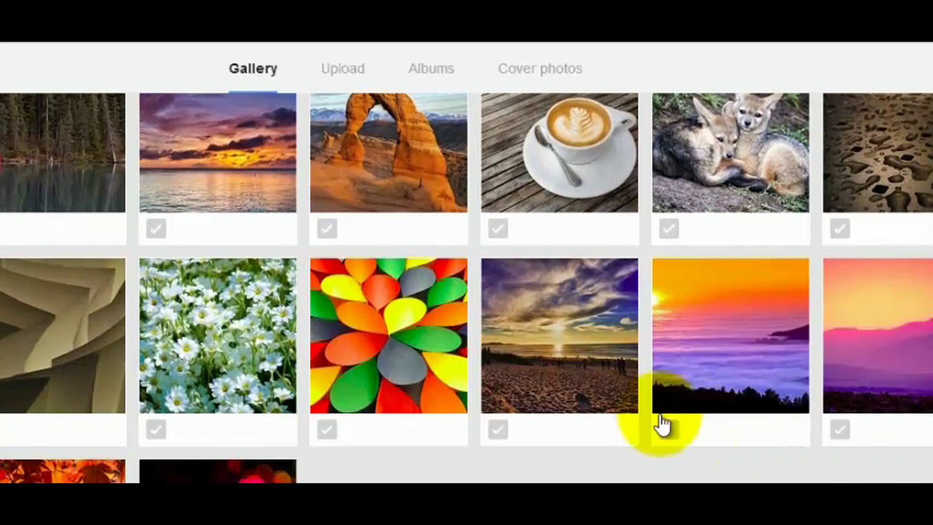
{"action": "left_click", "coordinate": [575, 371]}
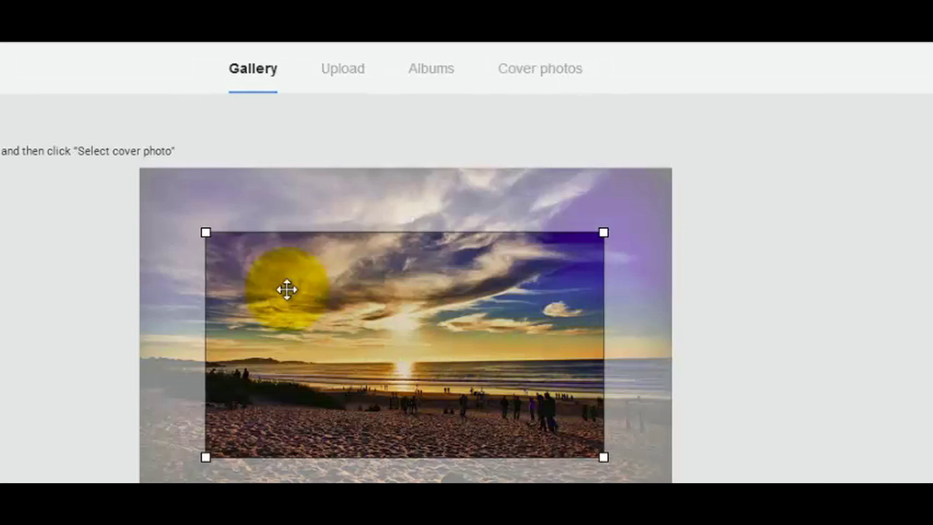
{"action": "left_click_drag", "start_coordinate": [205, 228], "coordinate": [140, 196]}
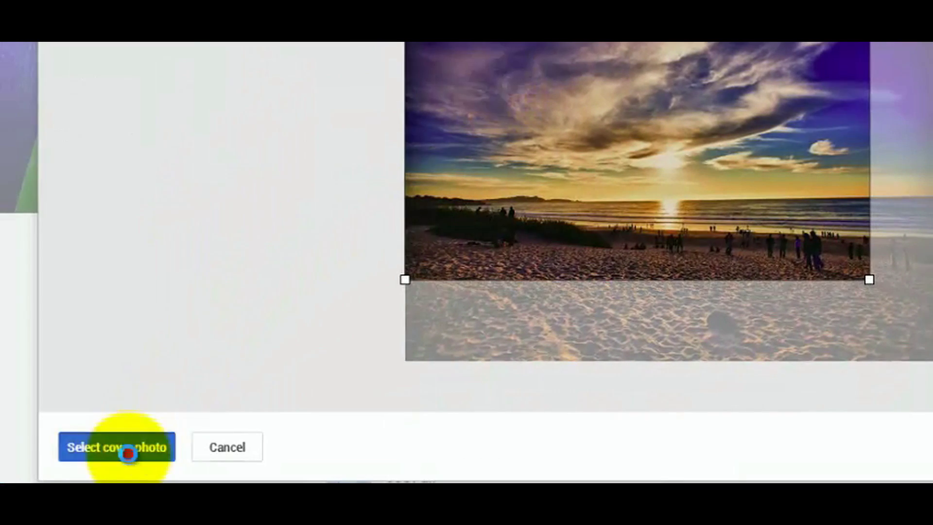
{"action": "left_click", "coordinate": [128, 453]}
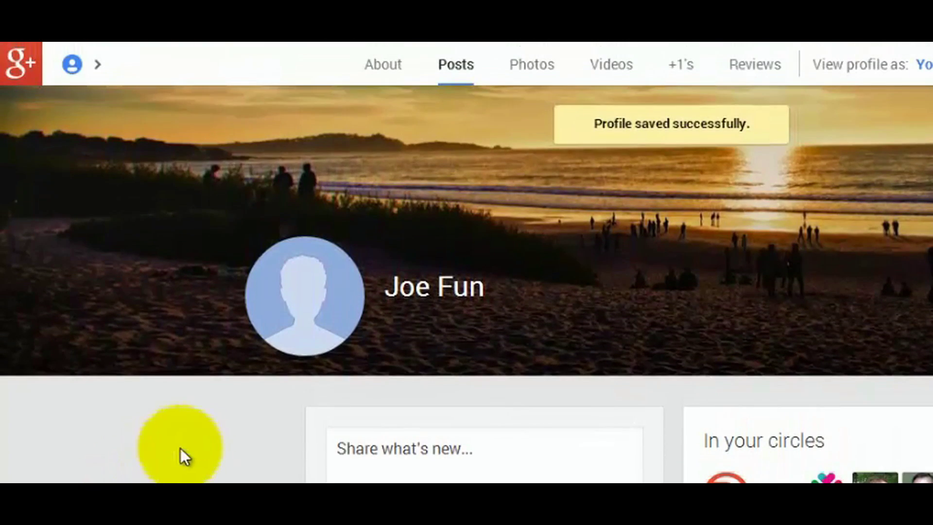
Review the private and public posts listed on the profile page.
{"action": "scroll", "coordinate": [466, 262], "scroll_direction": "down", "scroll_amount": 5}
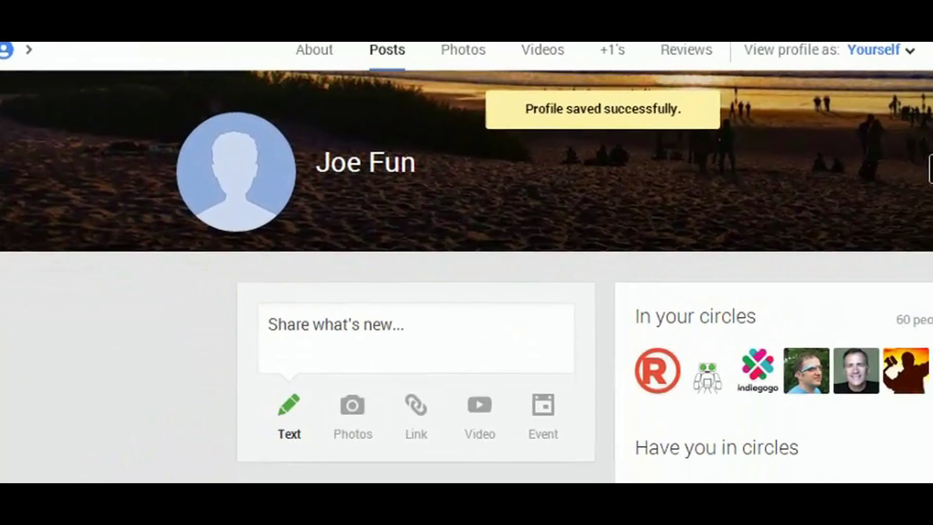
{"action": "scroll", "coordinate": [500, 291], "scroll_direction": "down", "scroll_amount": 1}
{"action": "scroll", "coordinate": [501, 291], "scroll_direction": "down", "scroll_amount": 1}
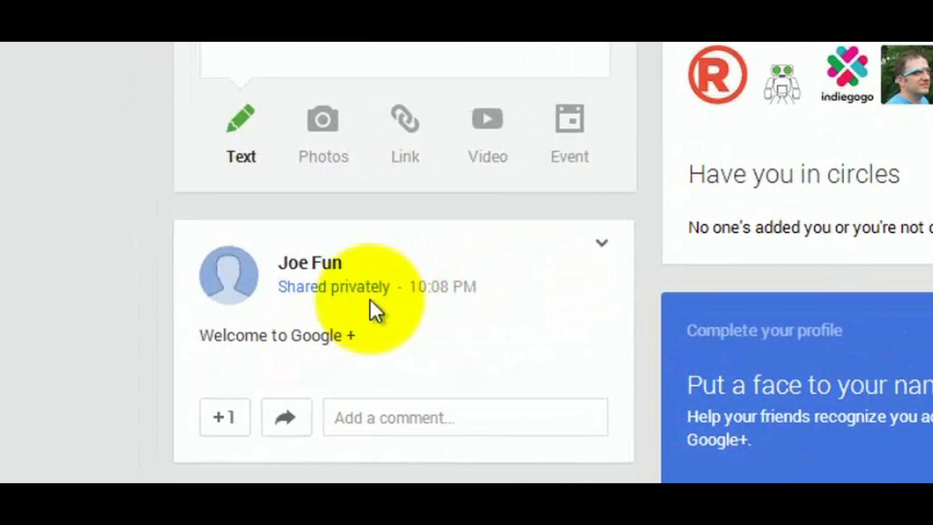
{"action": "scroll", "coordinate": [321, 326], "scroll_direction": "down", "scroll_amount": 4}
{"action": "scroll", "coordinate": [299, 403], "scroll_direction": "down", "scroll_amount": 1}
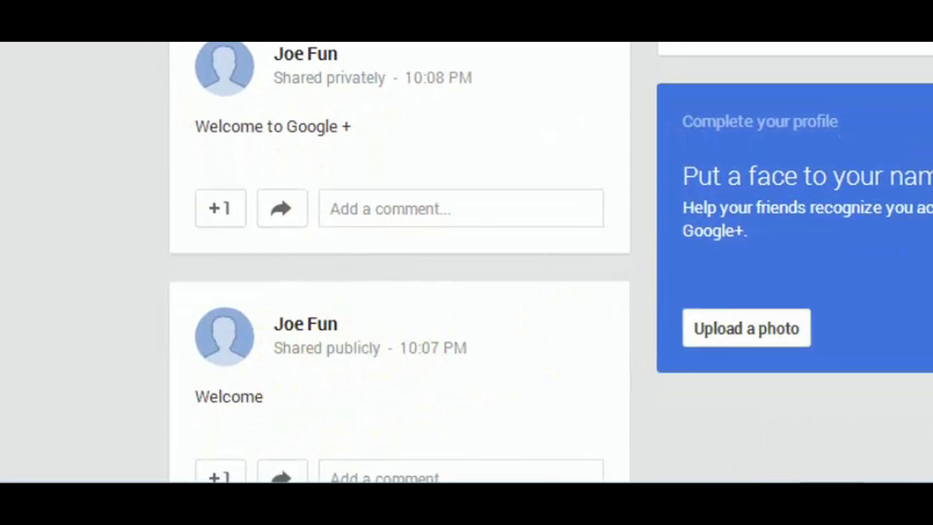
Go to the People page and view who has added the account to their circles.
{"action": "scroll", "coordinate": [466, 262], "scroll_direction": "up", "scroll_amount": 8}
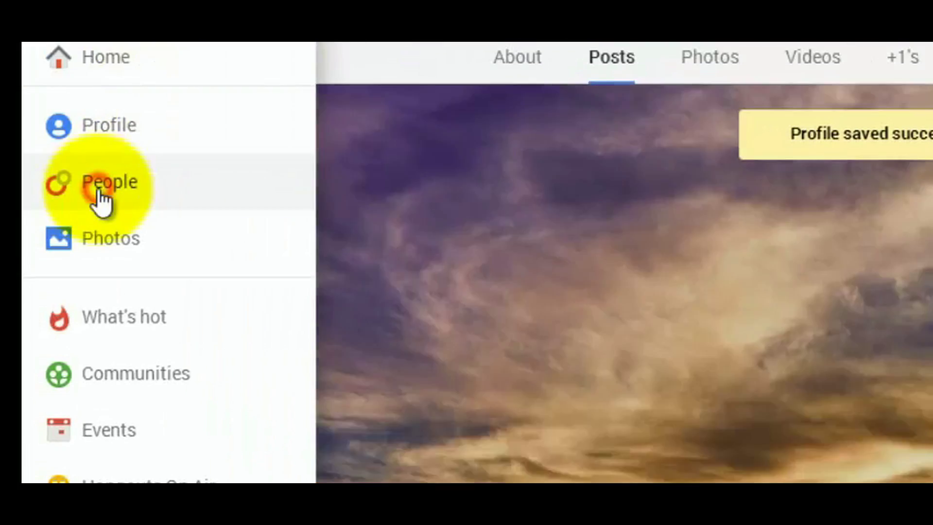
{"action": "left_click", "coordinate": [99, 187]}
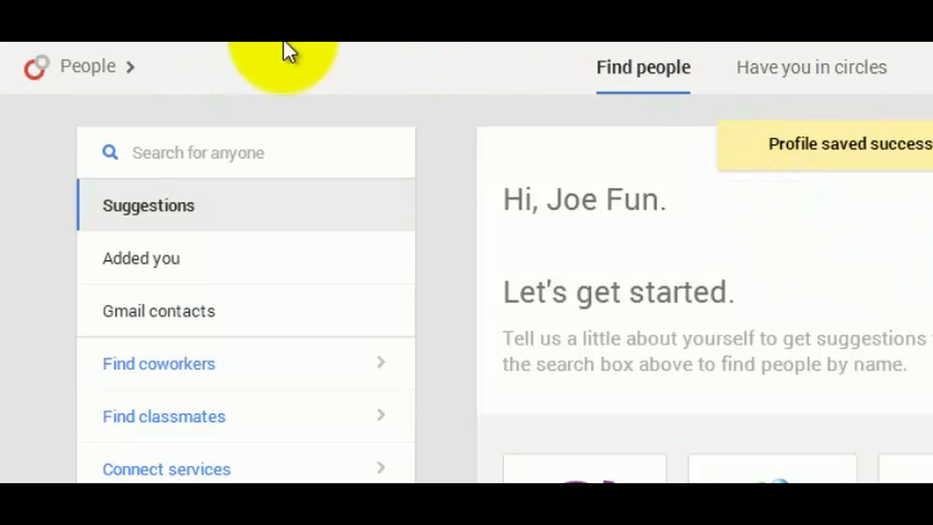
{"action": "left_click", "coordinate": [774, 69]}
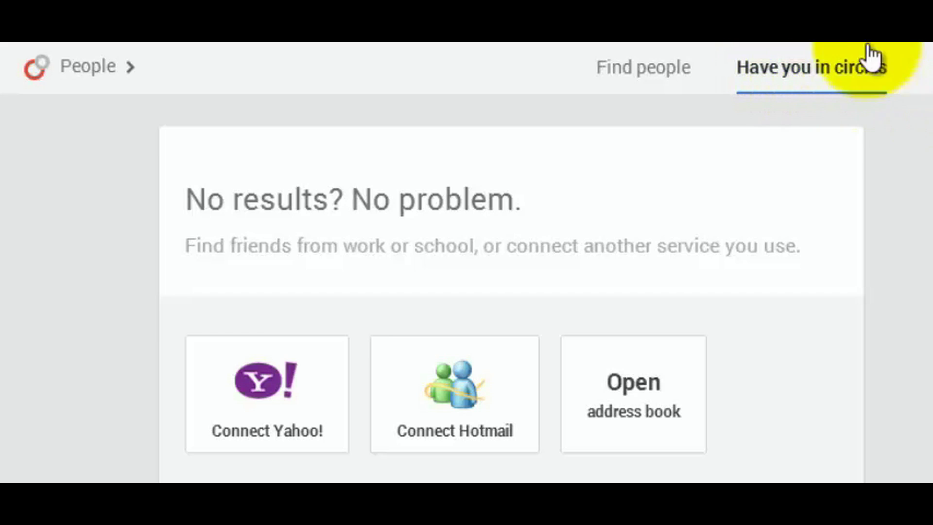
Go to the Photos page and read through its introductory tour up to the final overview tip.
{"action": "mouse_move", "coordinate": [97, 89]}
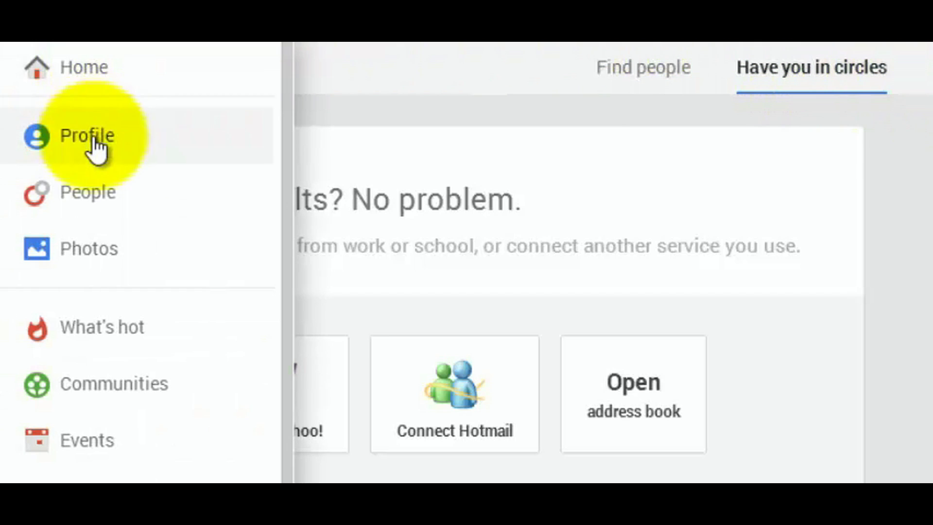
{"action": "left_click", "coordinate": [78, 259]}
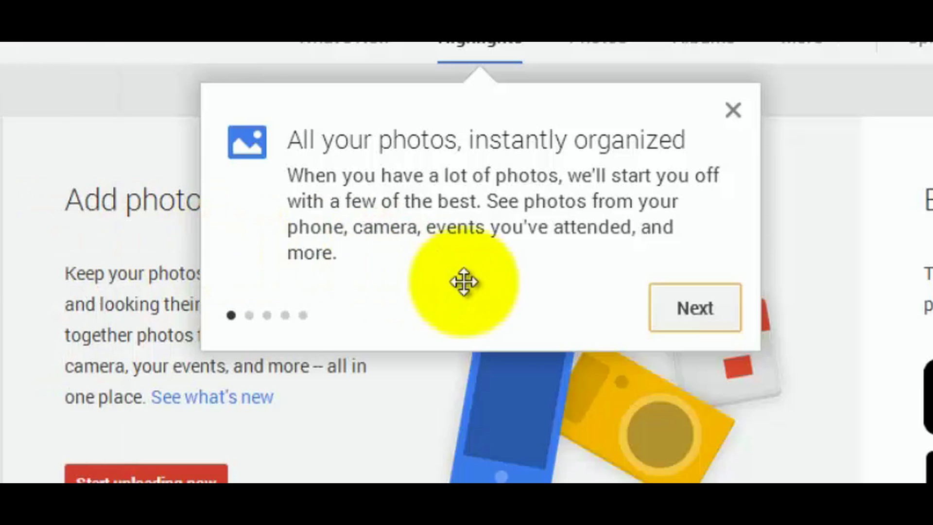
{"action": "left_click", "coordinate": [674, 316]}
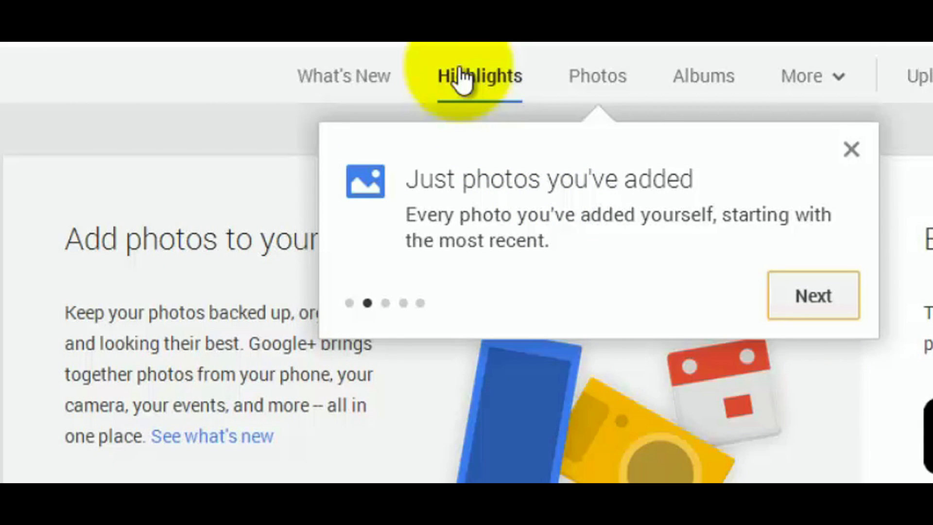
{"action": "left_click", "coordinate": [782, 302]}
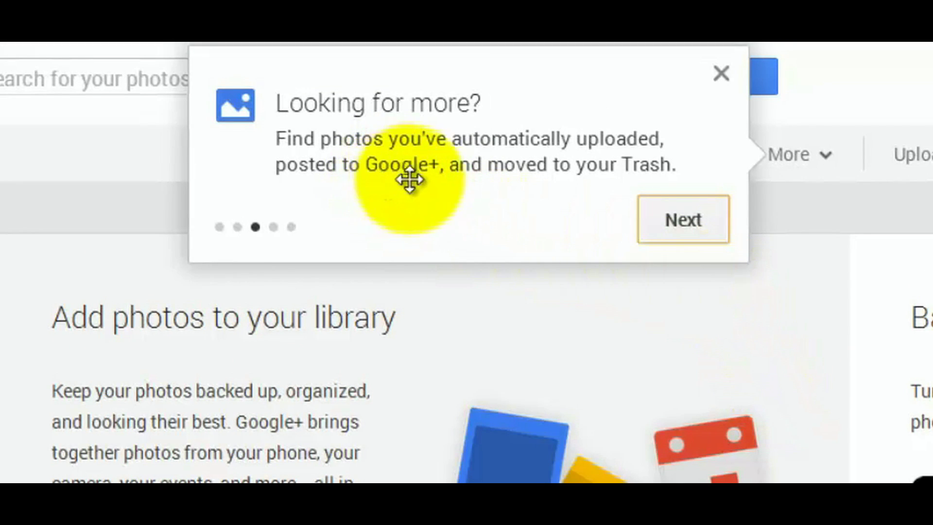
{"action": "left_click", "coordinate": [675, 215]}
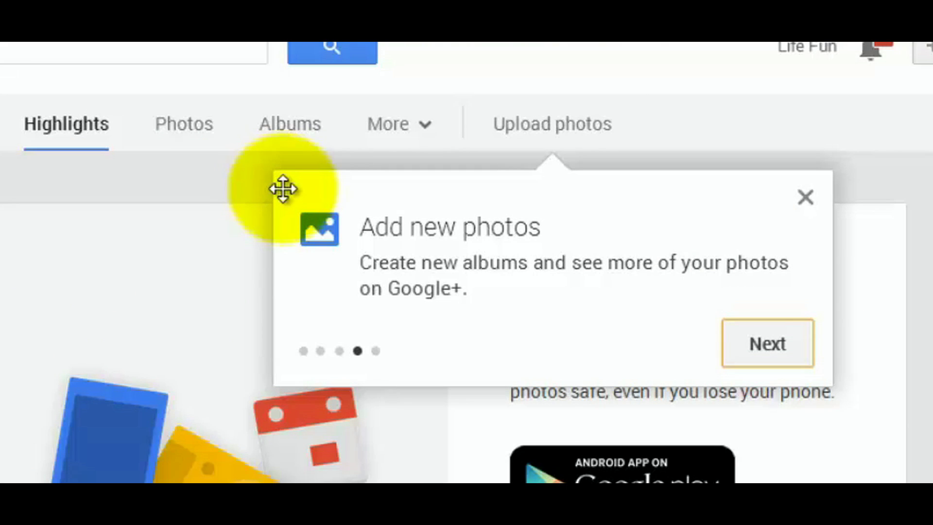
{"action": "left_click", "coordinate": [754, 342]}
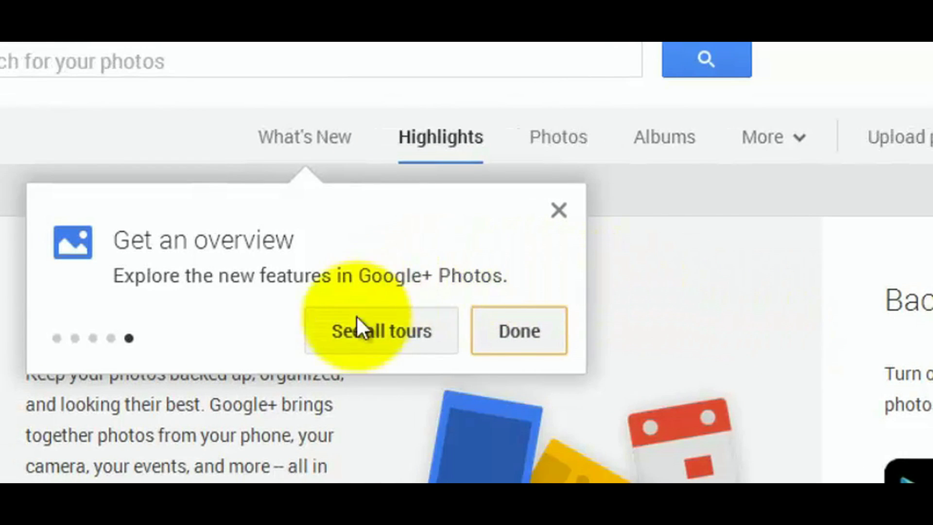
Bring up the list of all Google+ tours, start the Learn about Photos tour, and dismiss it at its first tip.
{"action": "left_click", "coordinate": [351, 332]}
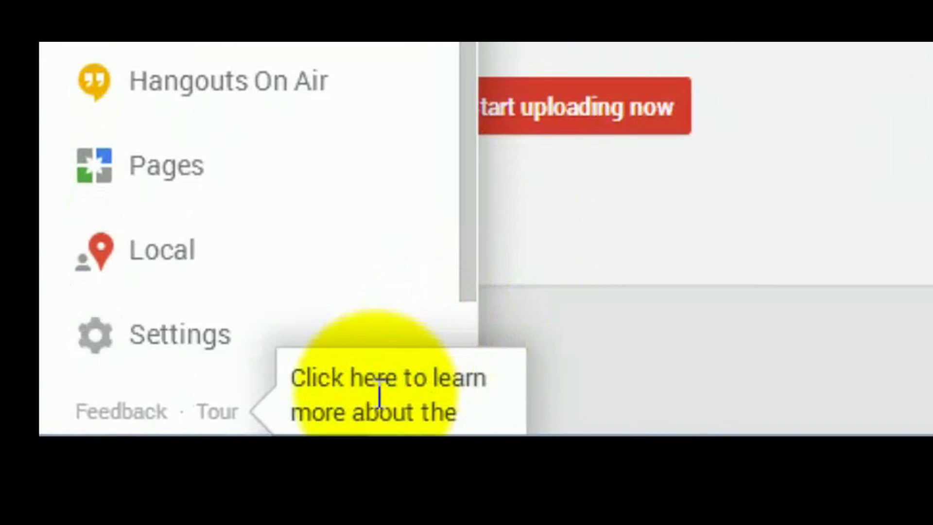
{"action": "left_click", "coordinate": [204, 413]}
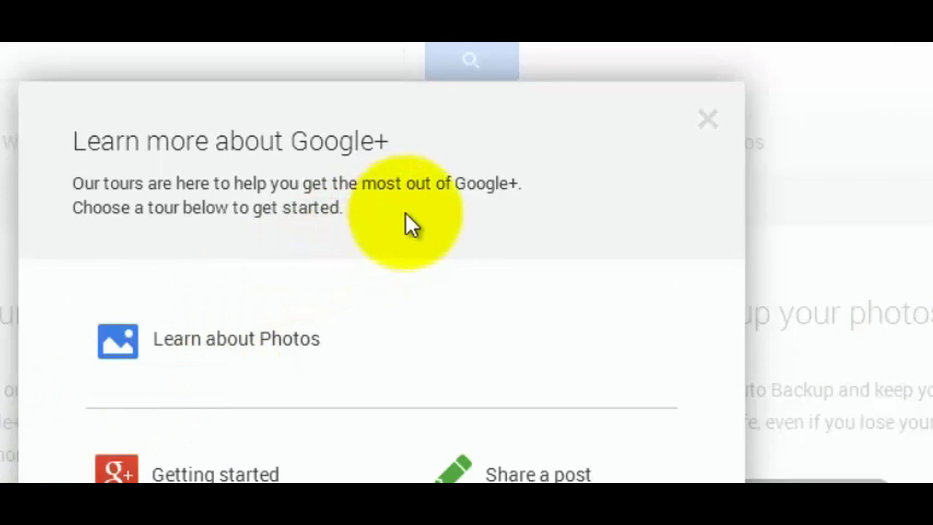
{"action": "left_click", "coordinate": [260, 334]}
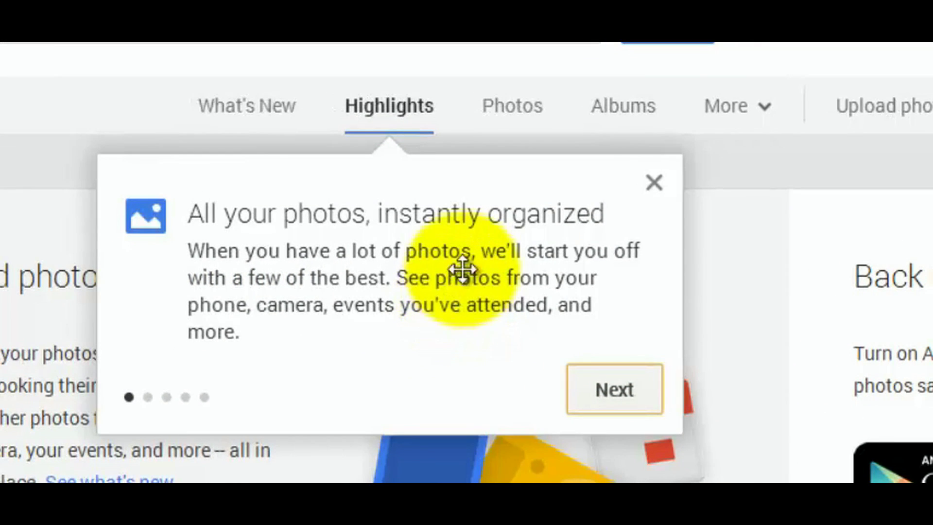
{"action": "left_click", "coordinate": [656, 187]}
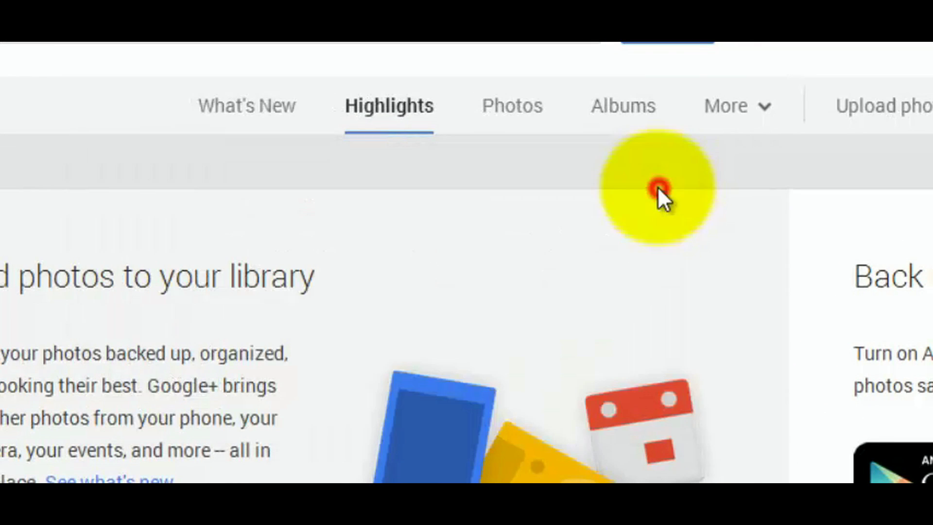
Switch the photo library from Highlights to the Photos view.
{"action": "left_click", "coordinate": [511, 119]}
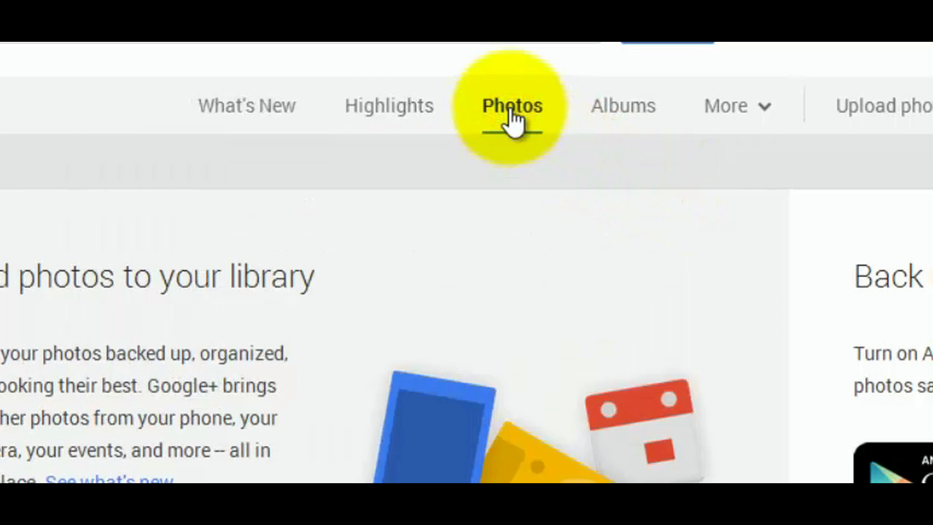